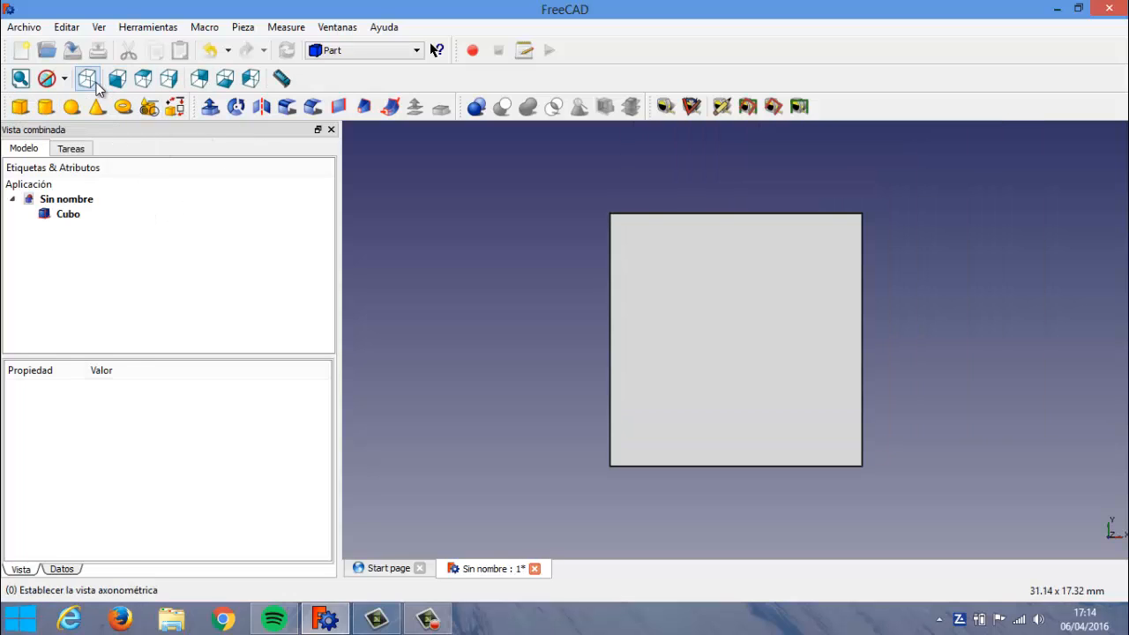
Step: Show the cube in axonometric view and start the edge rounding operation on it
left_click(88, 78)
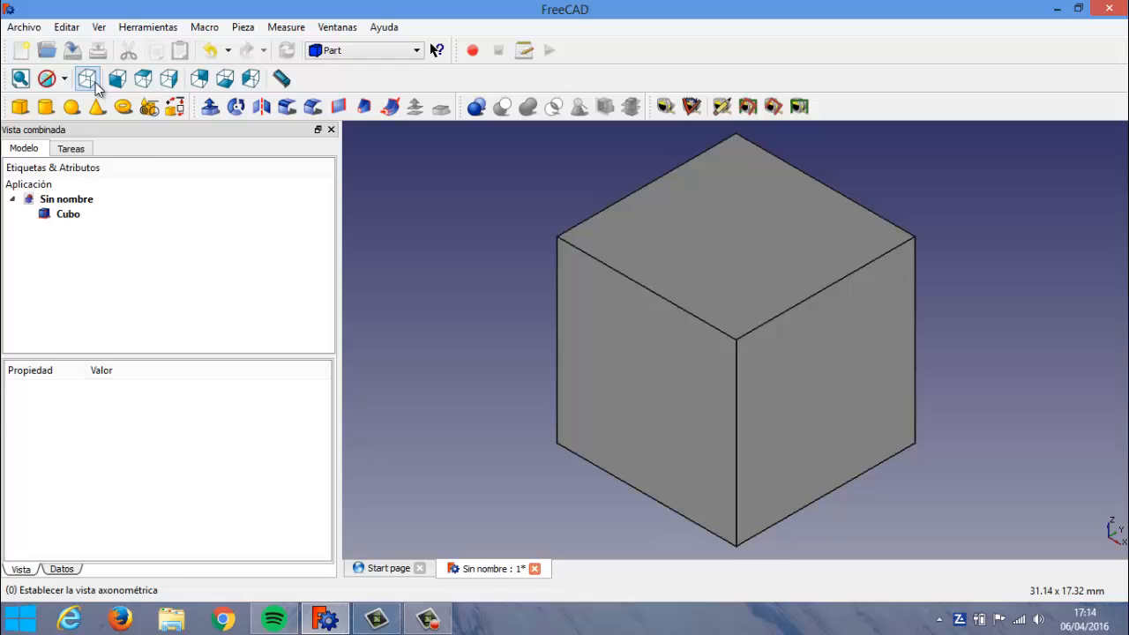
left_click(70, 214)
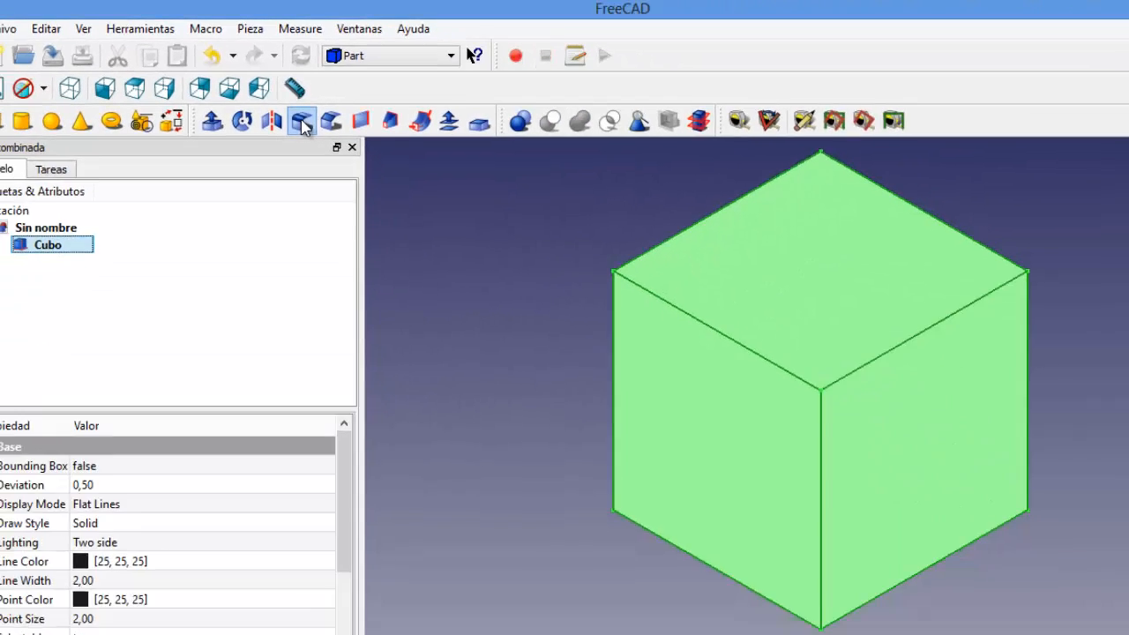
left_click(515, 326)
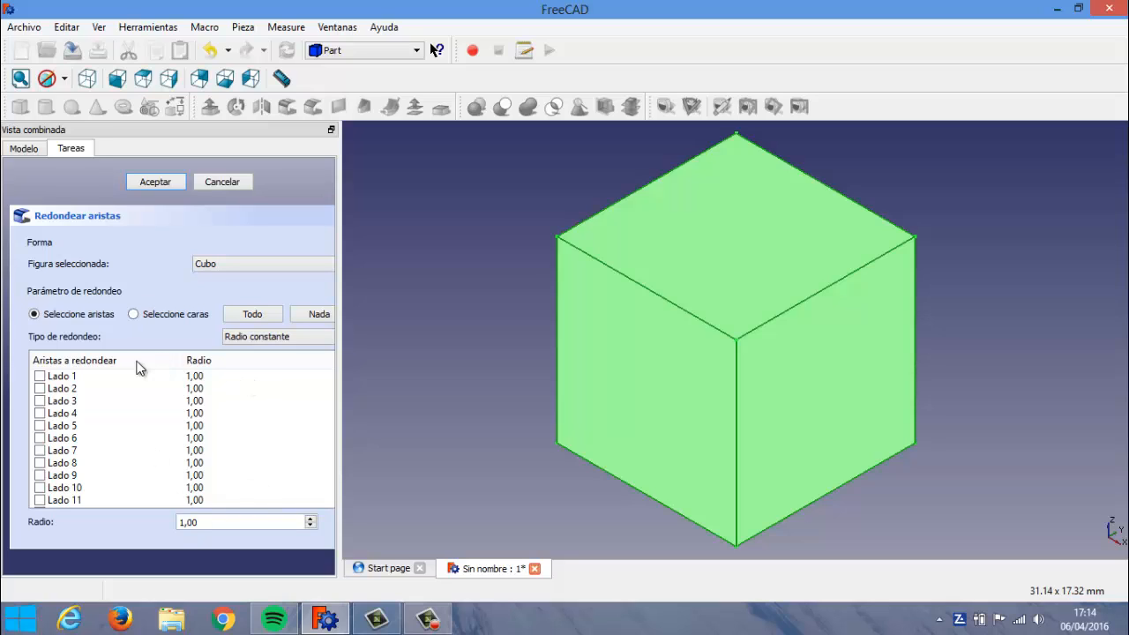
left_click(40, 376)
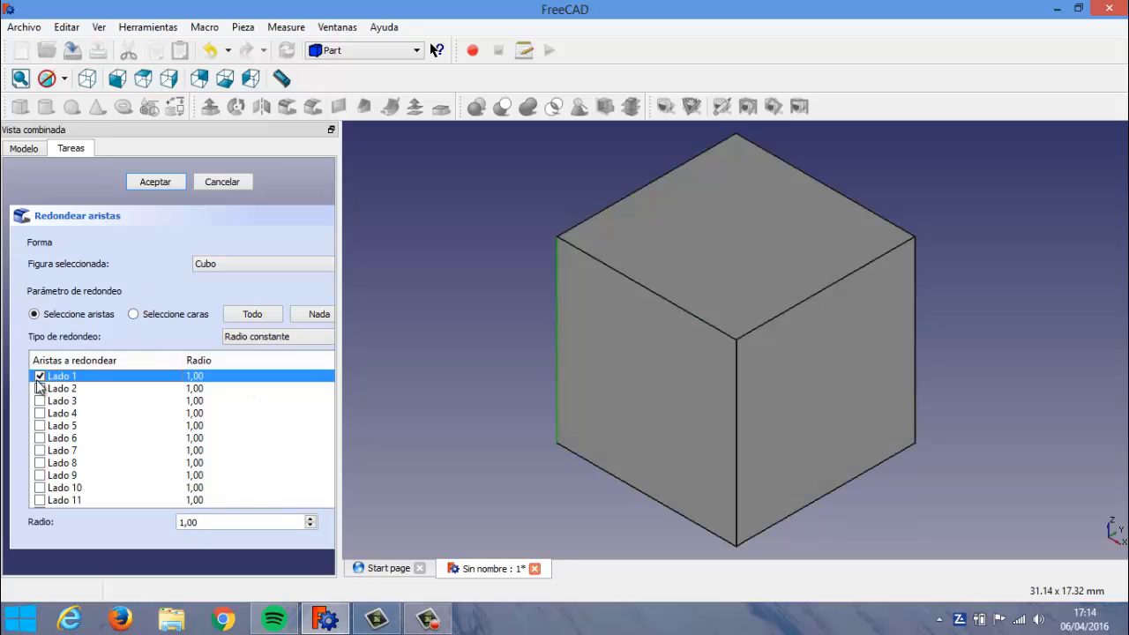
left_click(39, 388)
left_click(40, 400)
left_click(40, 401)
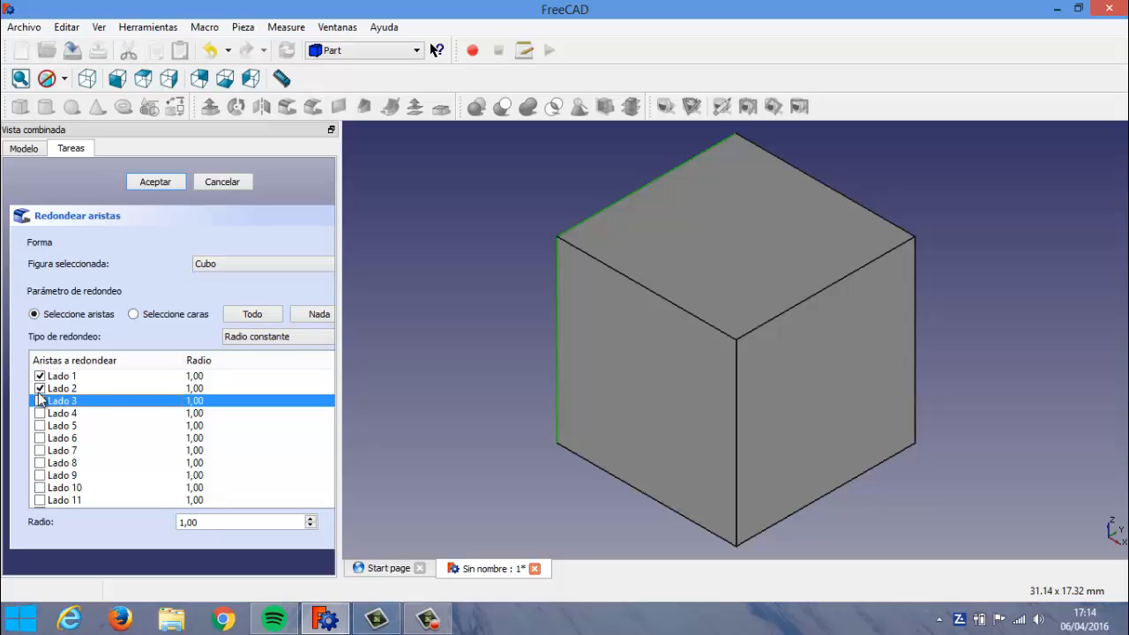
left_click(40, 388)
left_click(40, 376)
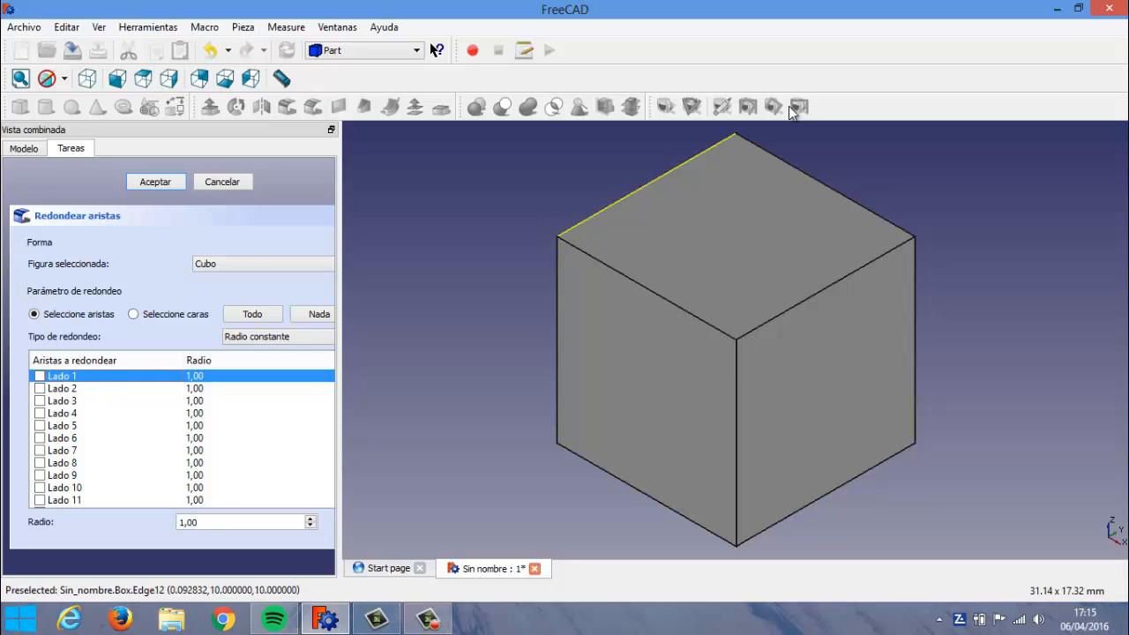
Step: Round the four edges of the cube's top face with a constant radius of 2
left_click(677, 306)
left_click(789, 312)
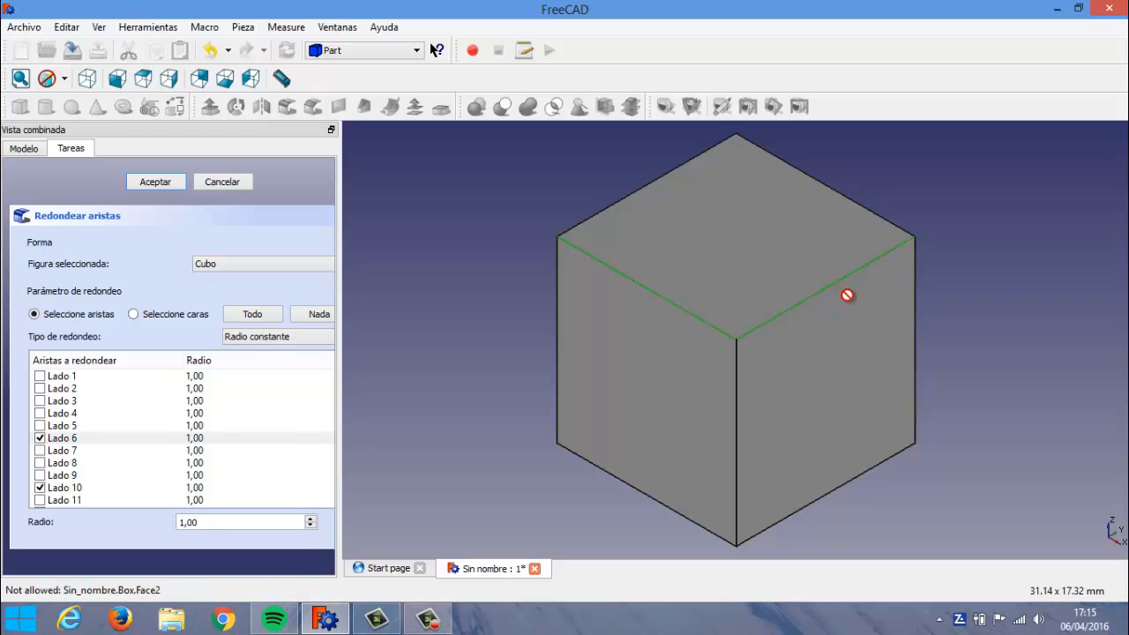
left_click(852, 202)
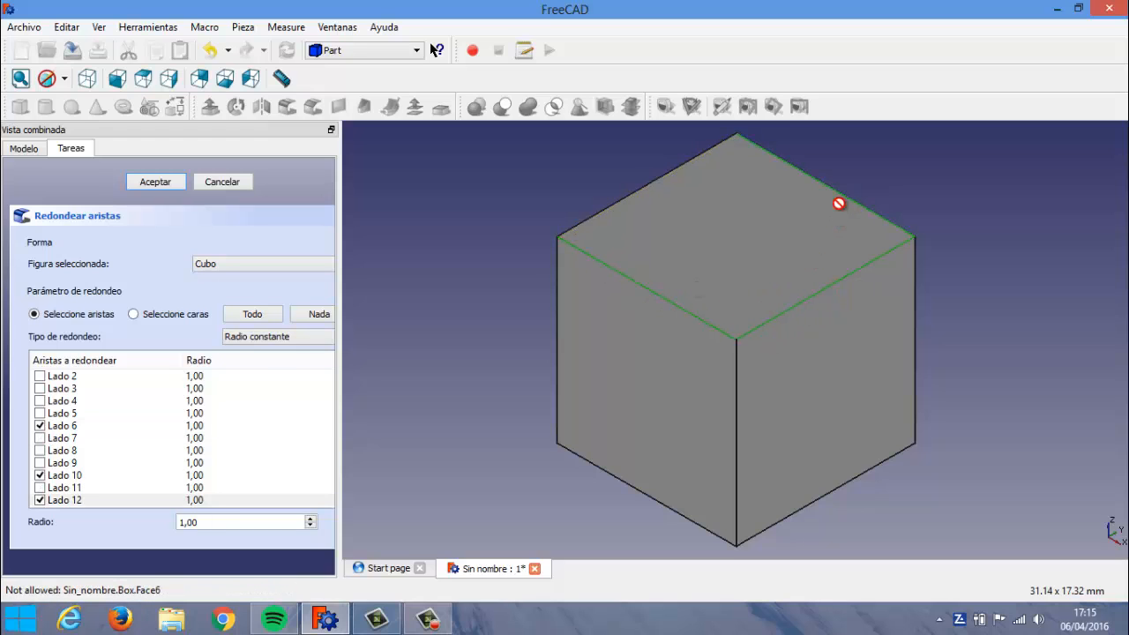
left_click(637, 198)
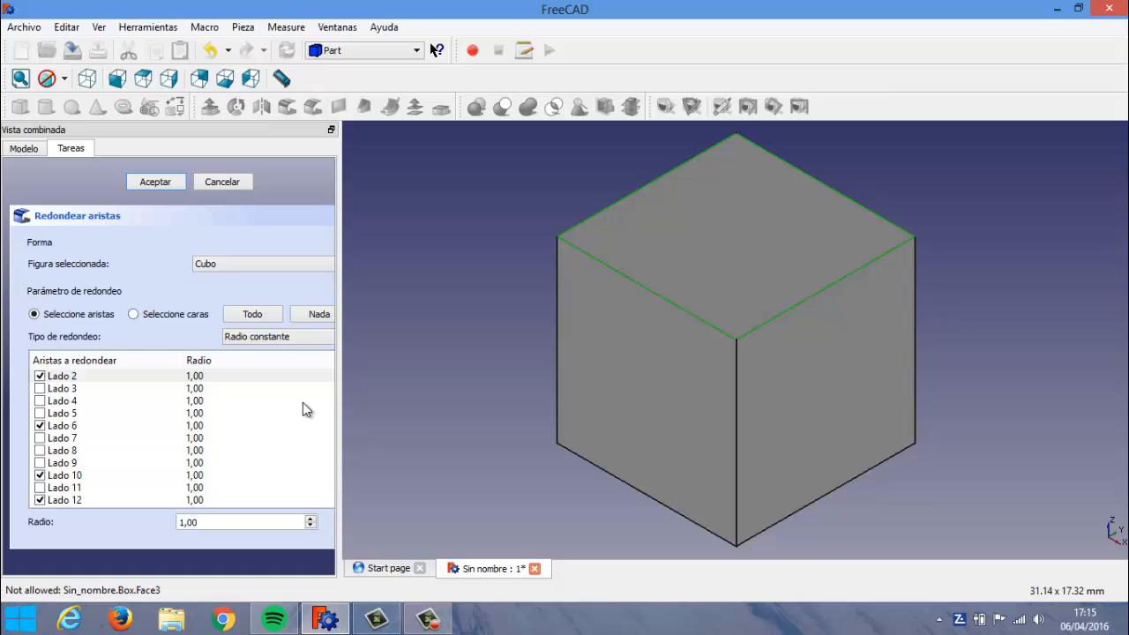
left_click_drag(273, 521, 170, 530)
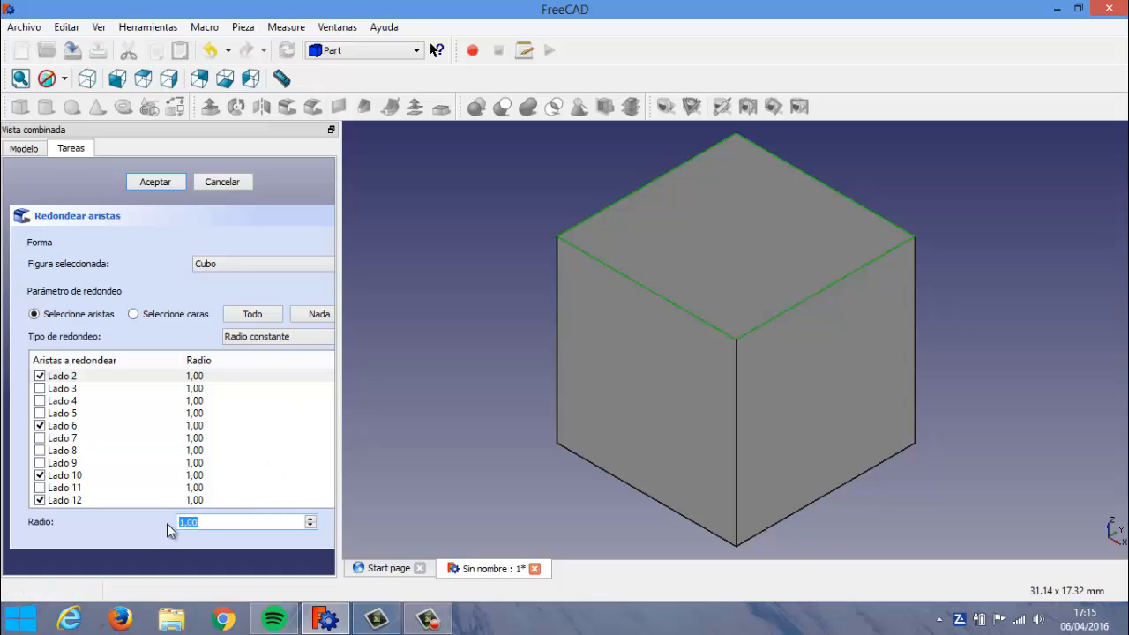
type("2")
left_click(156, 182)
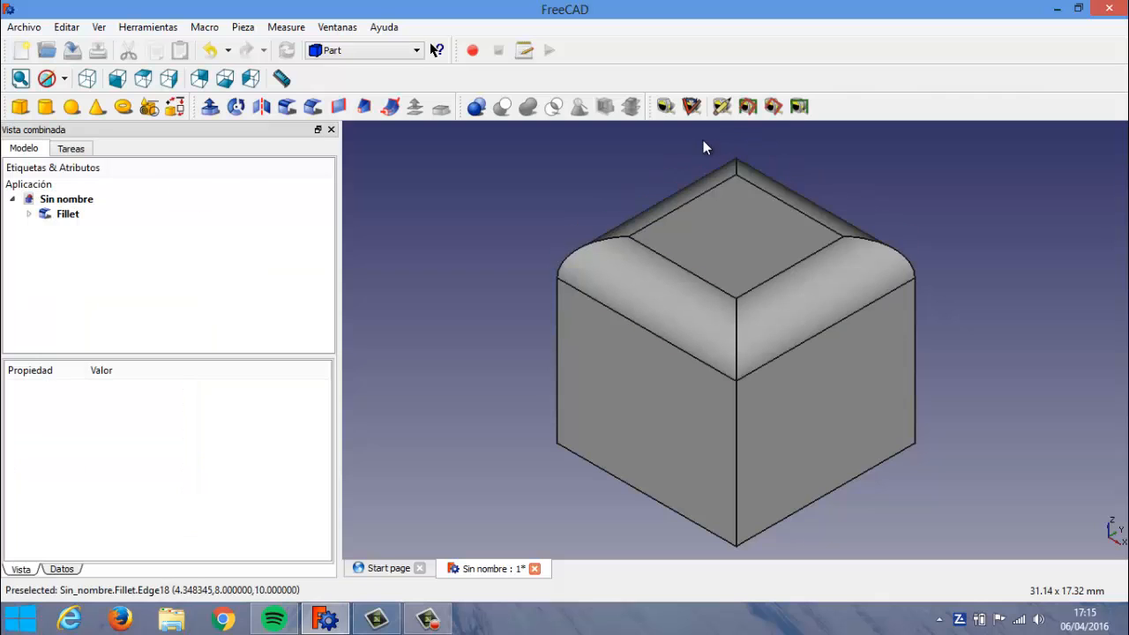
Step: Start a chamfer on the filleted solid and select the four edges of its bottom face
left_click(64, 213)
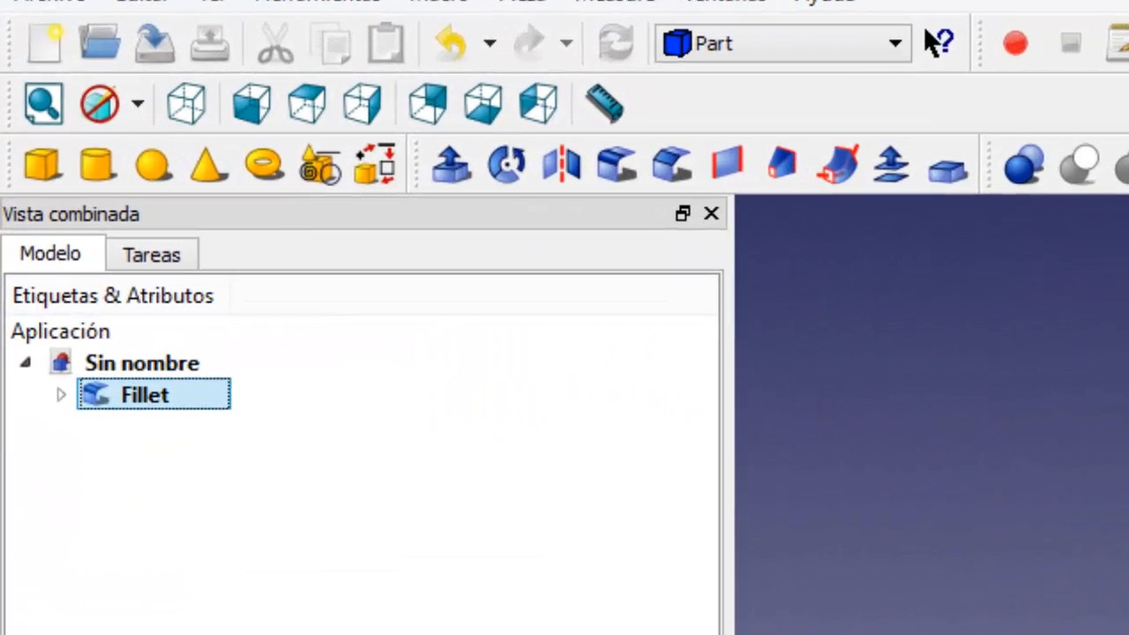
left_click(484, 342)
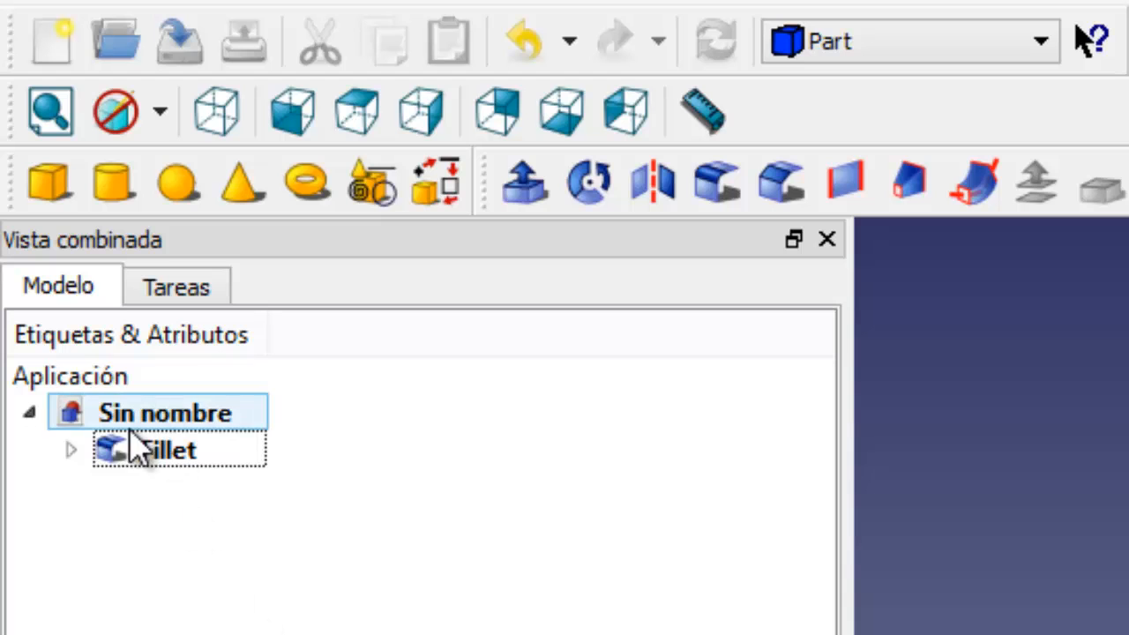
left_click(147, 455)
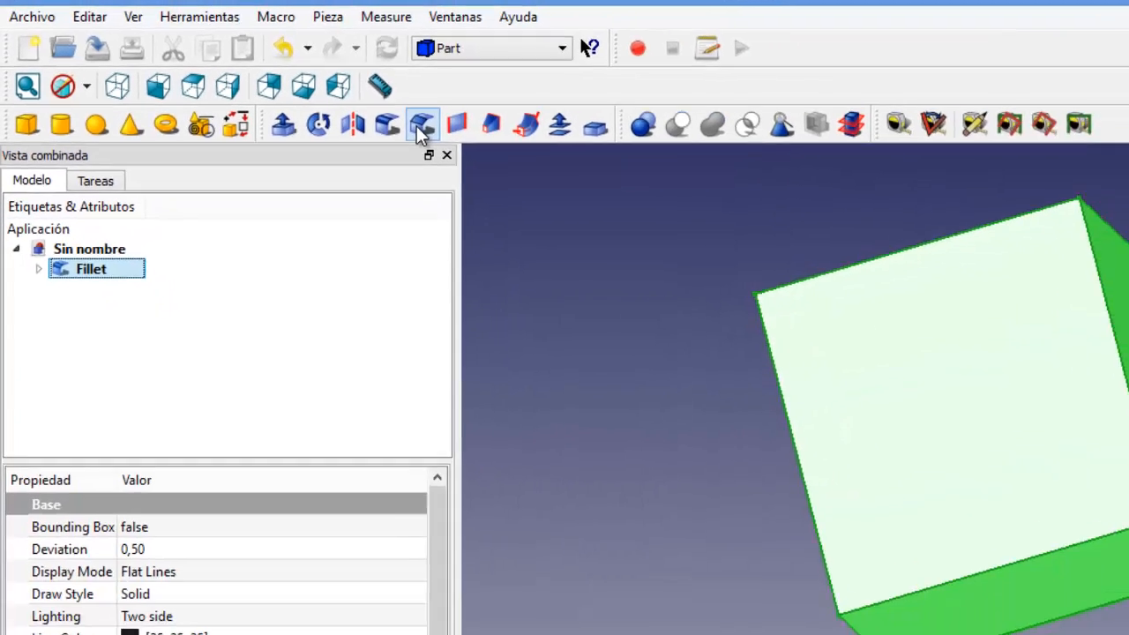
left_click(780, 183)
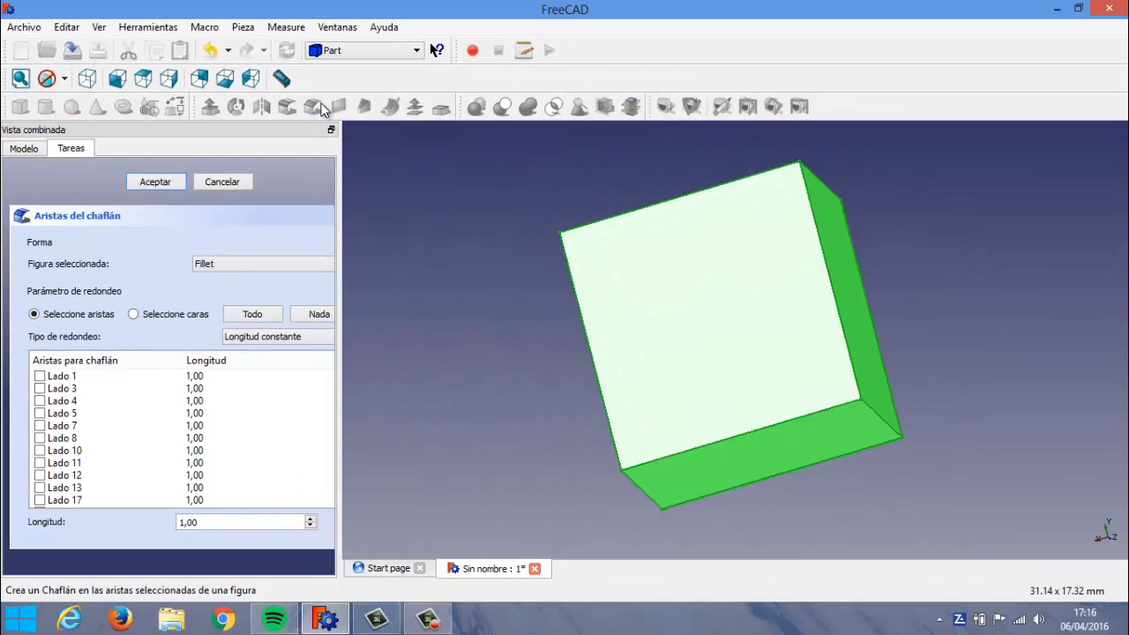
left_click(735, 181)
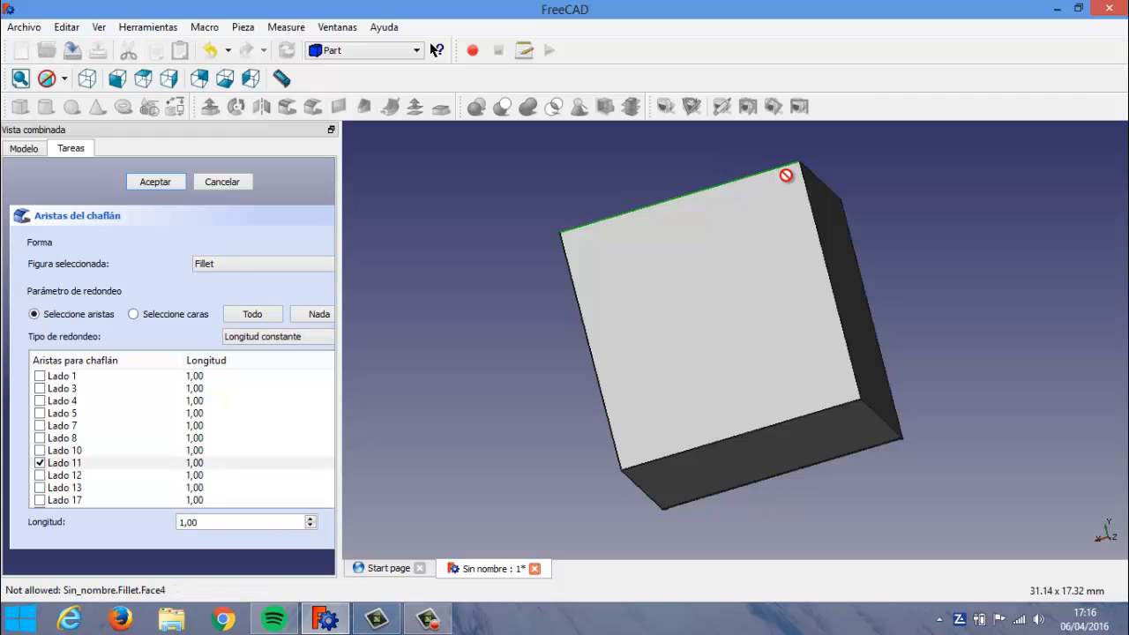
left_click(811, 196)
left_click(787, 422)
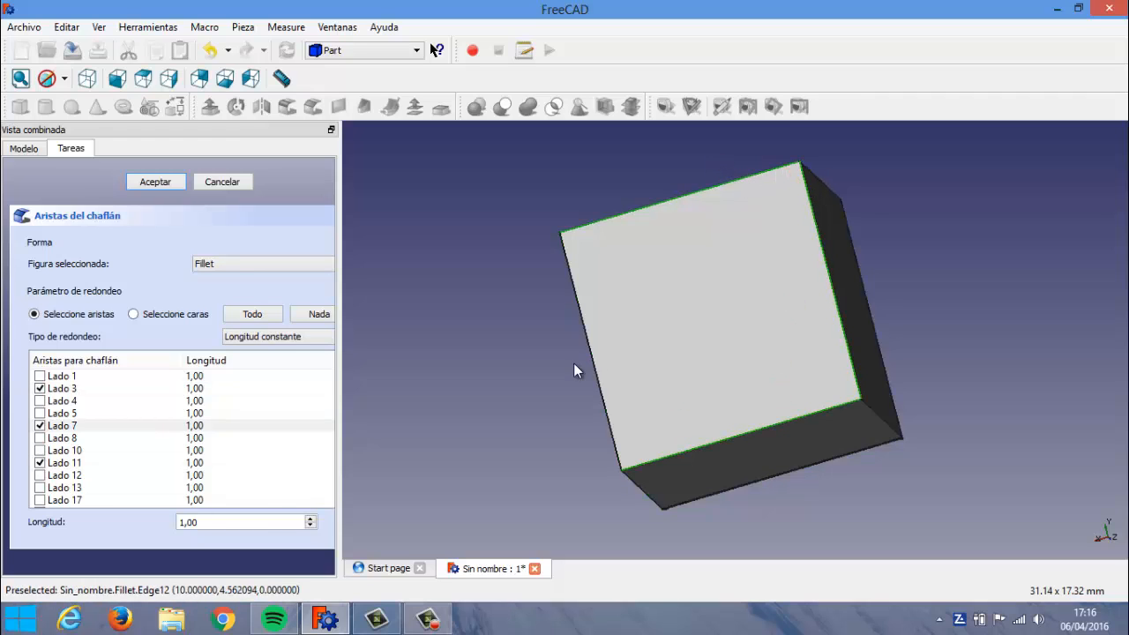
left_click(591, 350)
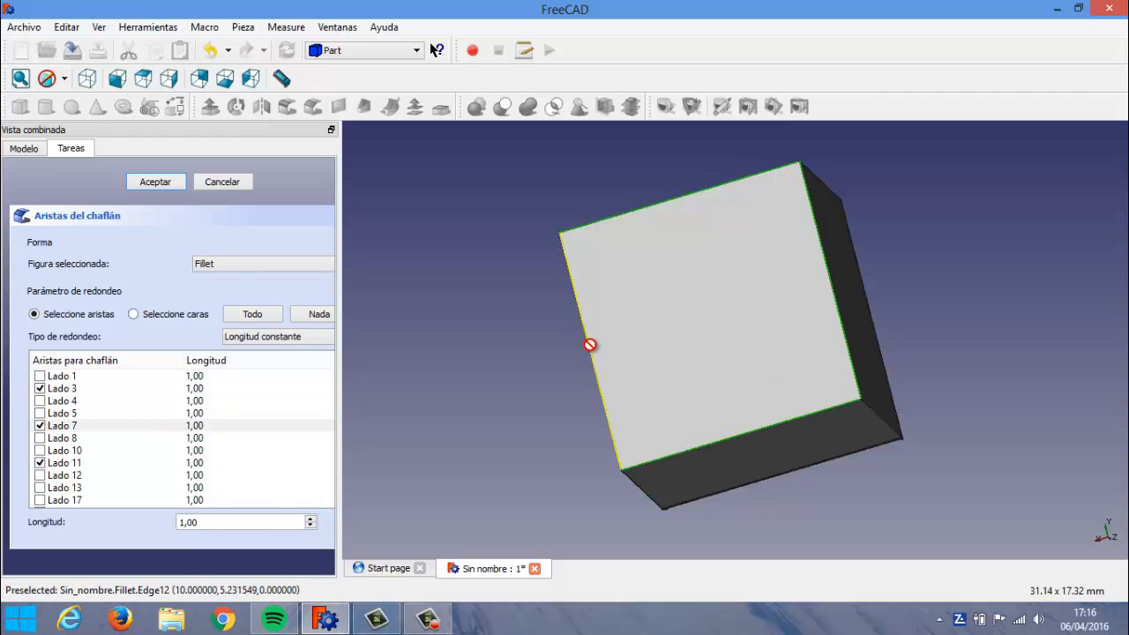
Step: Set the chamfer length to 1,50 and apply it to the selected bottom edges
left_click(238, 524)
key("BackSpace")
key("BackSpace")
key("BackSpace")
type("5")
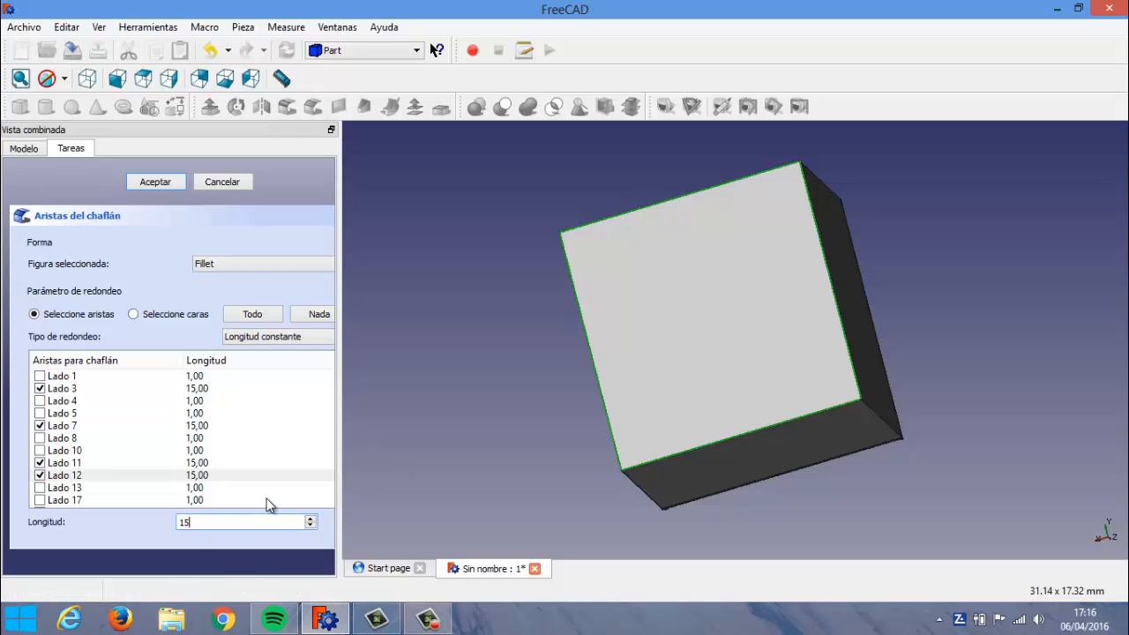
key("BackSpace")
type(",50")
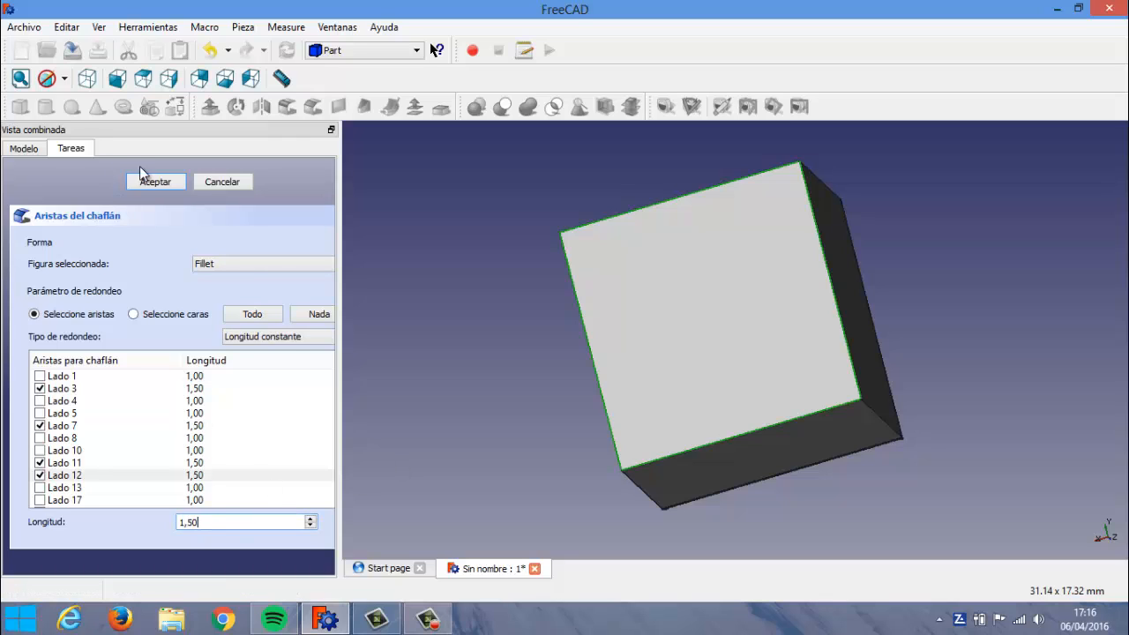
left_click(150, 180)
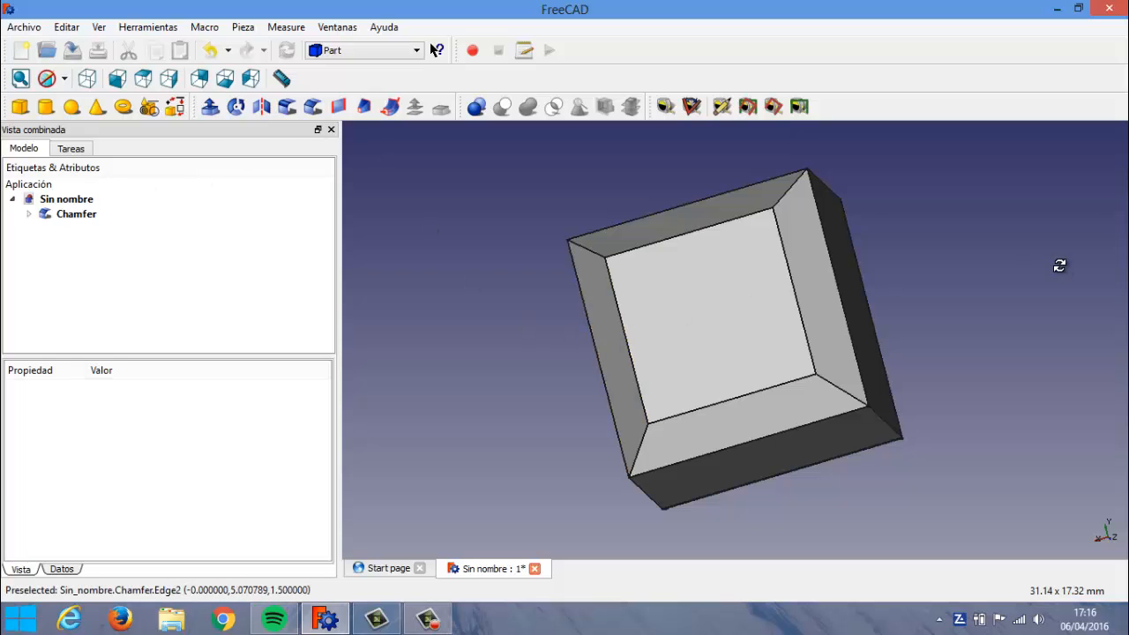
Step: Inspect the chamfered and rounded solid, and switch to the Draft workbench
middle_click_drag(1059, 266, 834, 312)
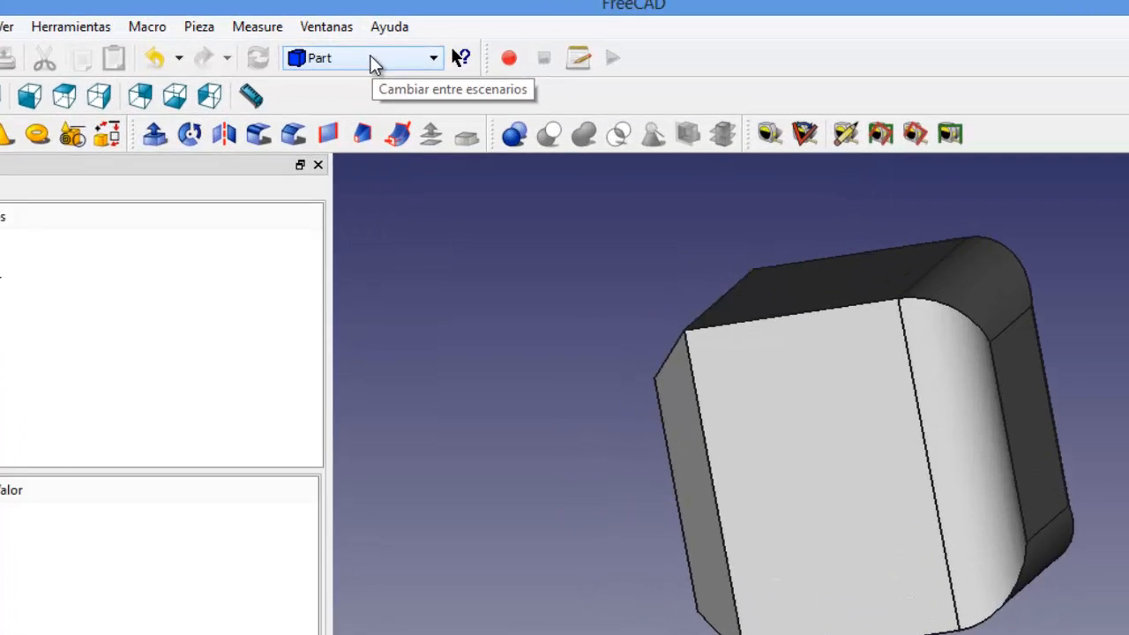
left_click(370, 48)
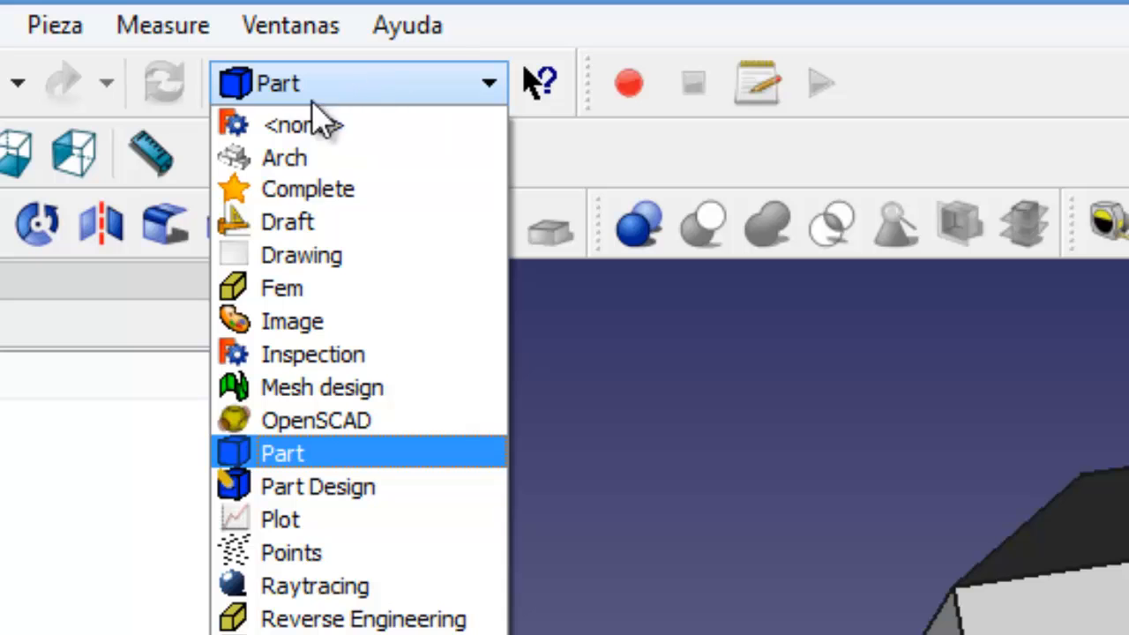
left_click(297, 222)
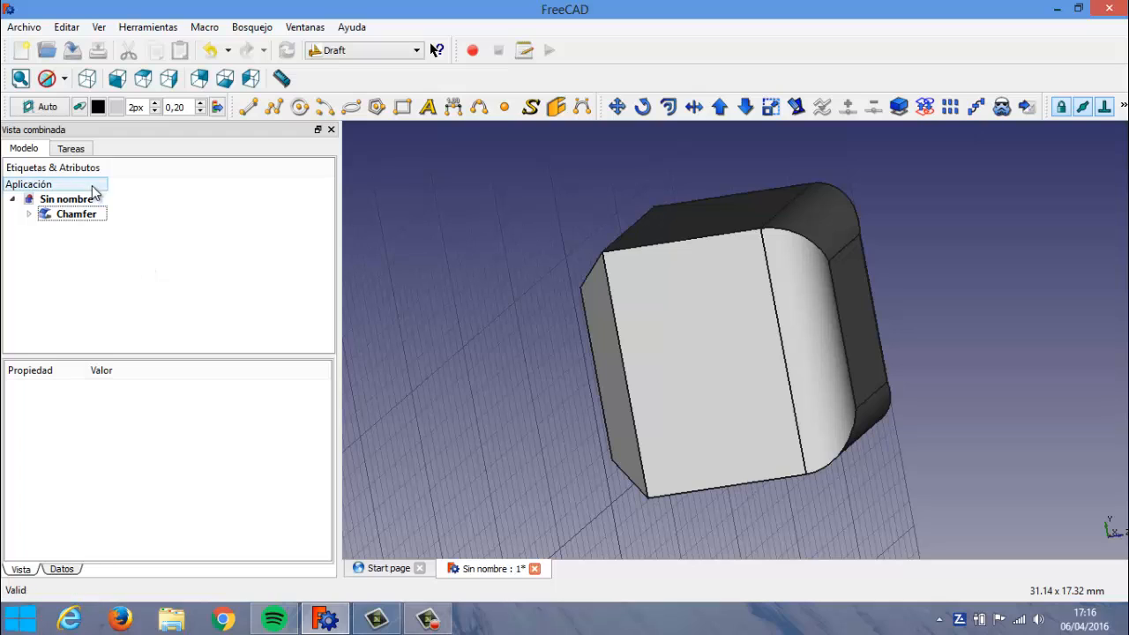
Step: Rename the chamfered solid as figura1
left_click(63, 212)
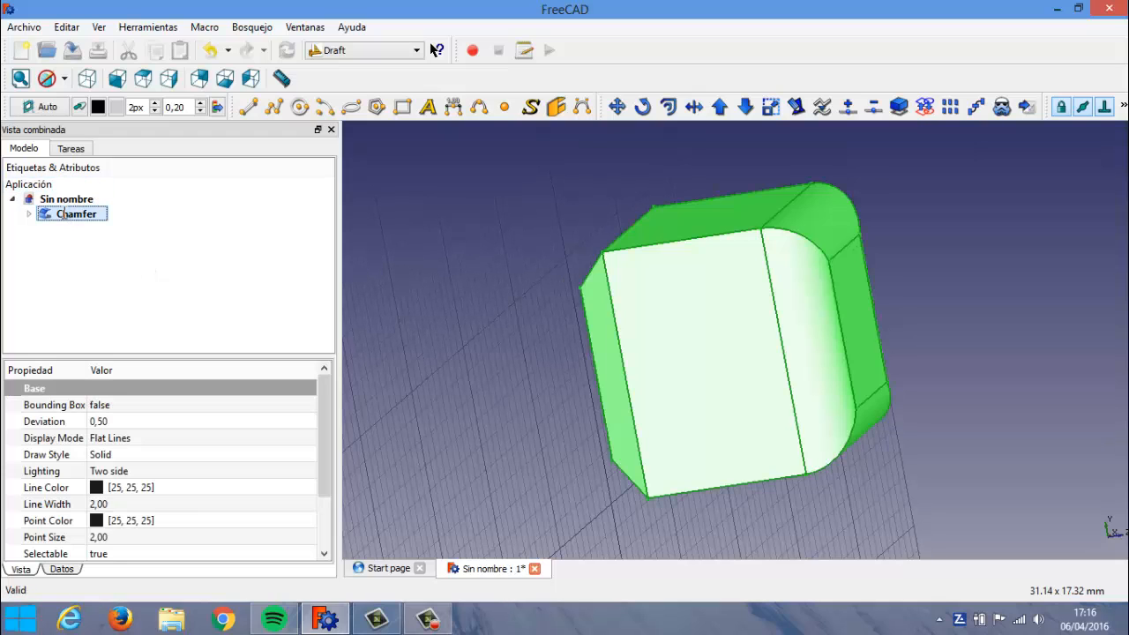
left_click(63, 212)
type("figura1")
key("Return")
left_click(98, 50)
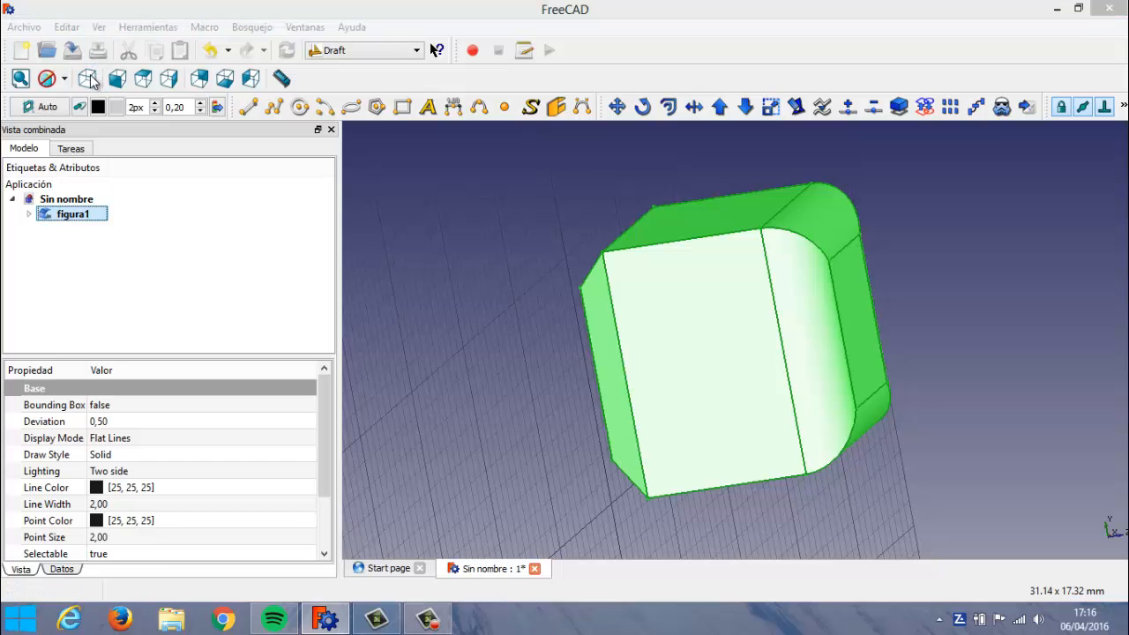
left_click(379, 14)
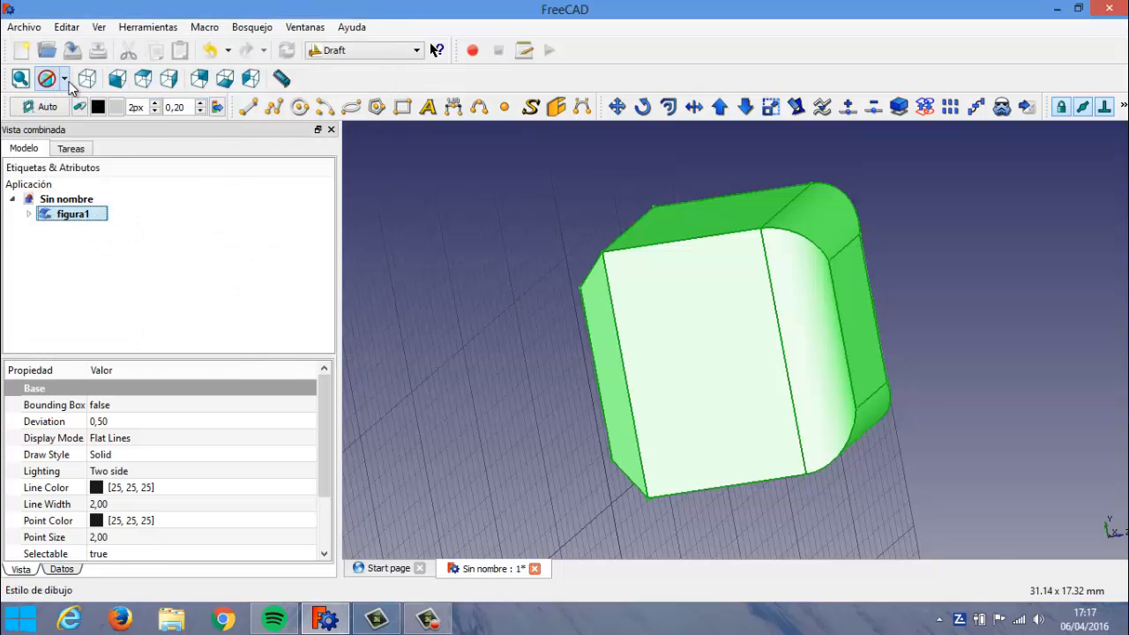
Step: Restore the axonometric view and create an array from the figura1 solid
left_click(89, 78)
left_click(918, 274)
scroll(834, 231, "down", 5)
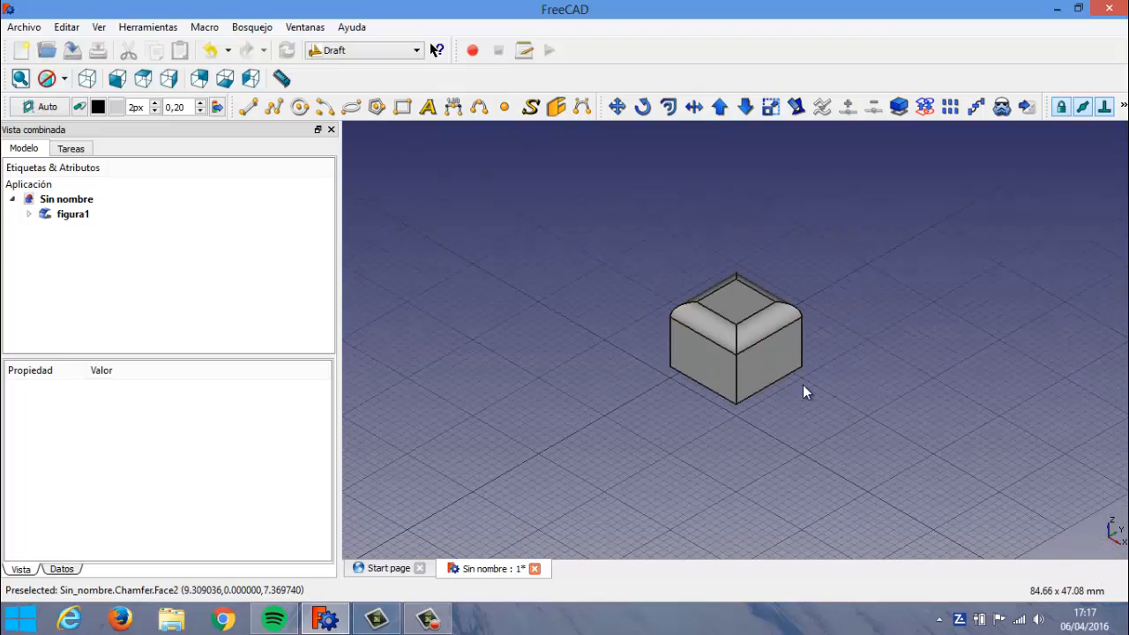
left_click(74, 215)
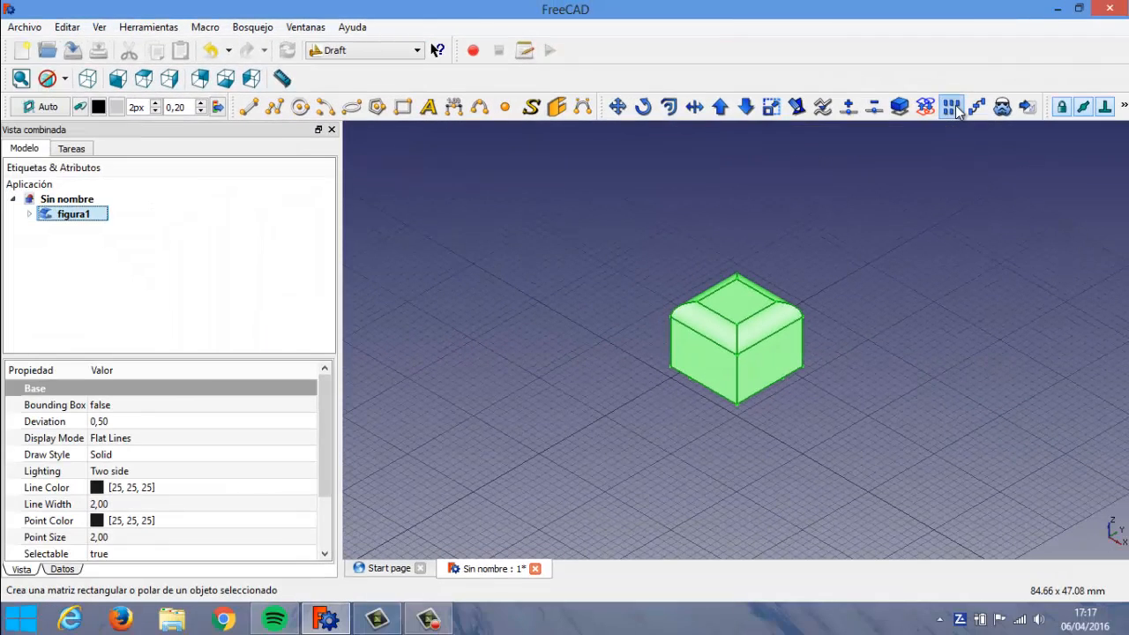
left_click(952, 106)
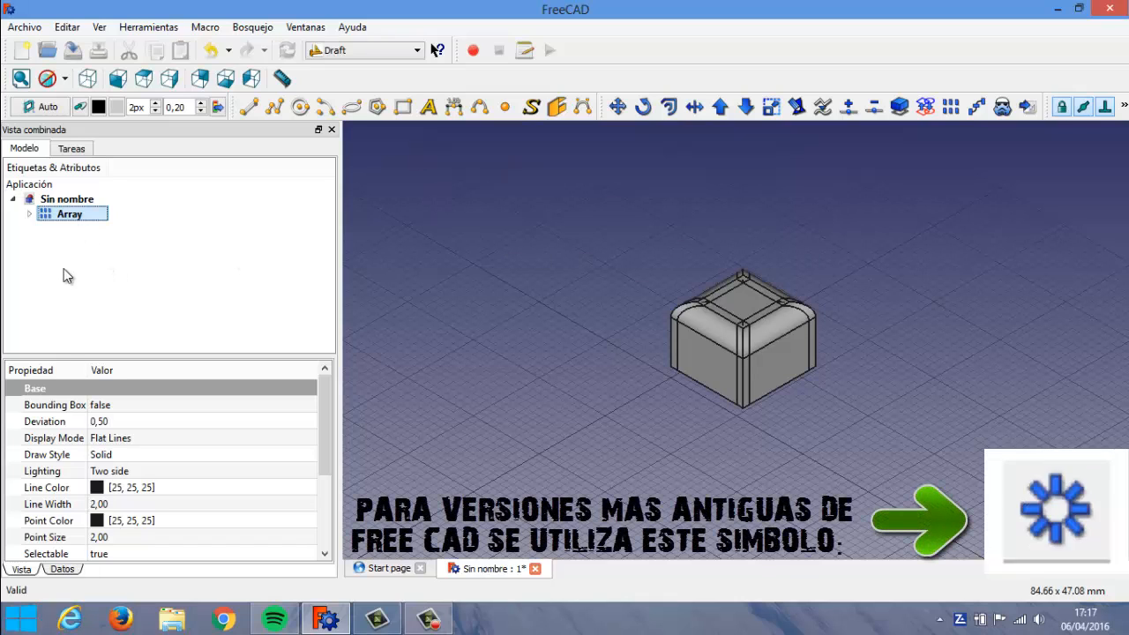
Step: Set the array's number of copies to 1 in the Y direction and 4 in the X direction
left_click(62, 569)
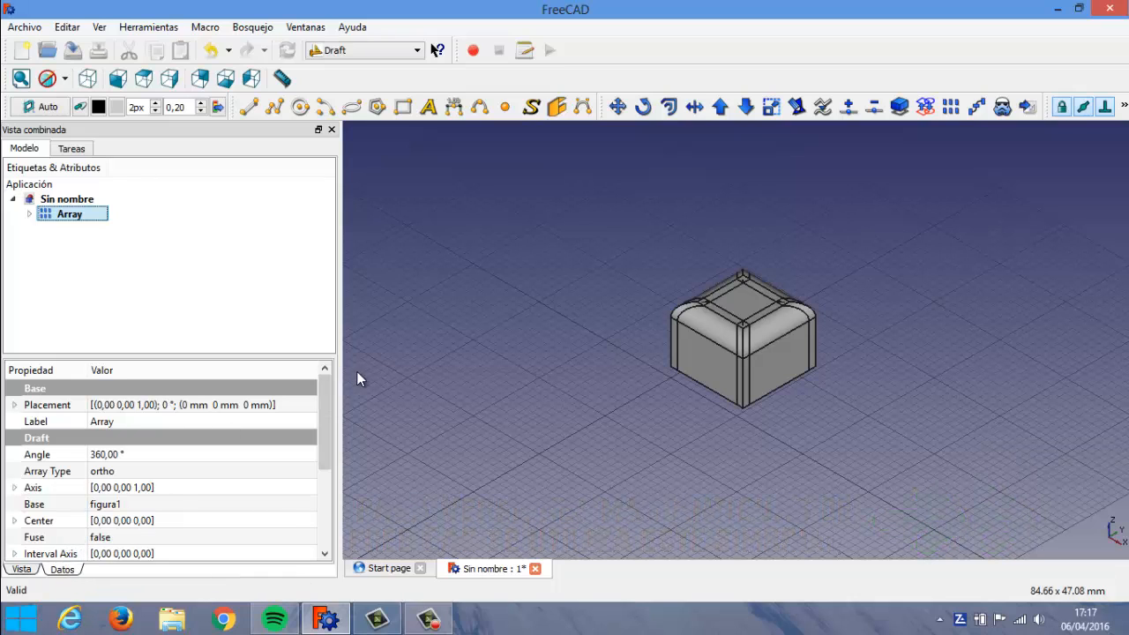
left_click_drag(323, 413, 318, 490)
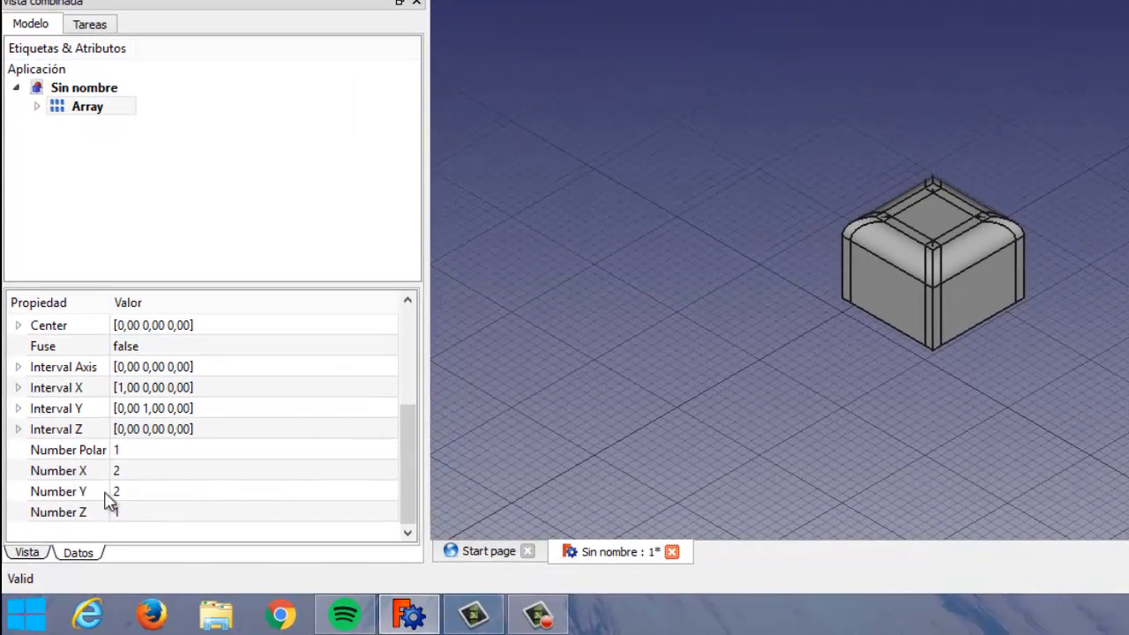
left_click(141, 494)
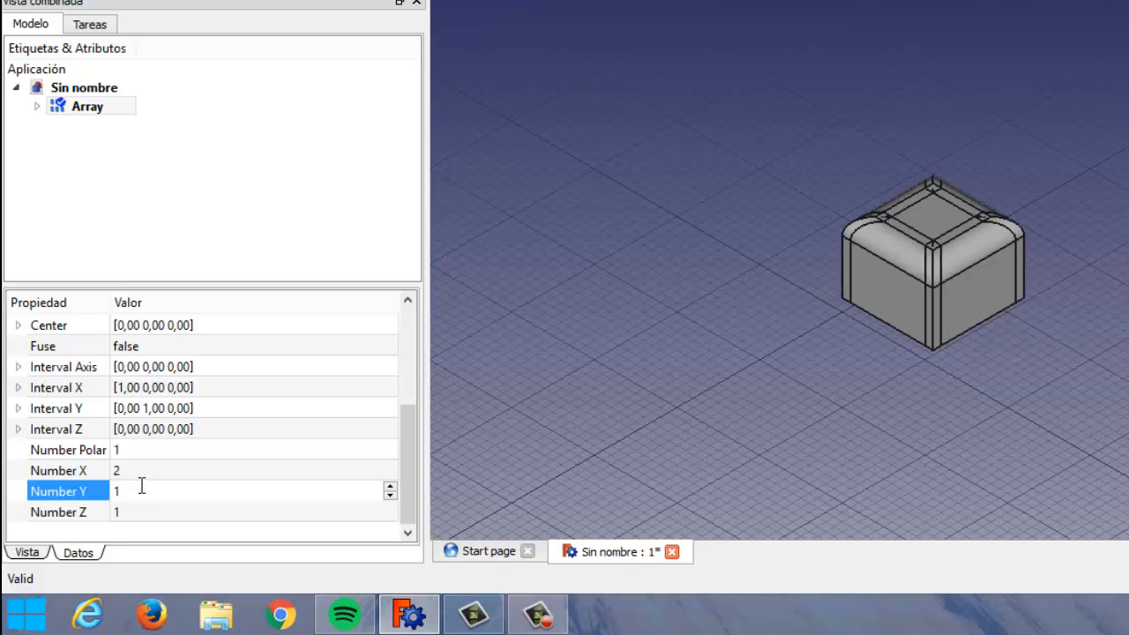
left_click(146, 473)
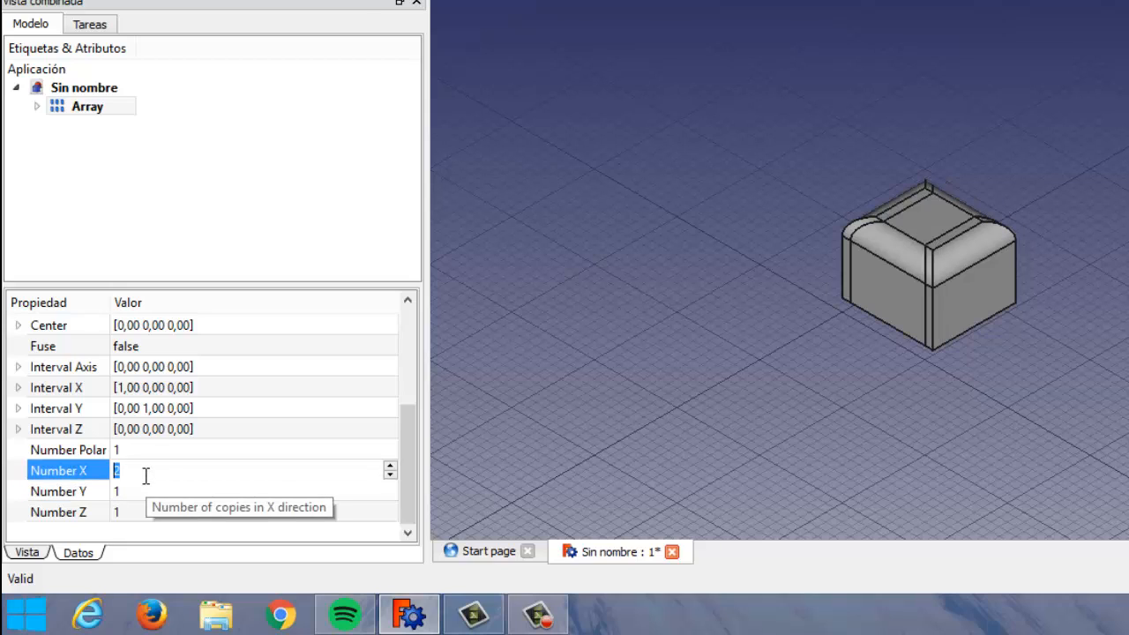
type("4")
left_click(119, 432)
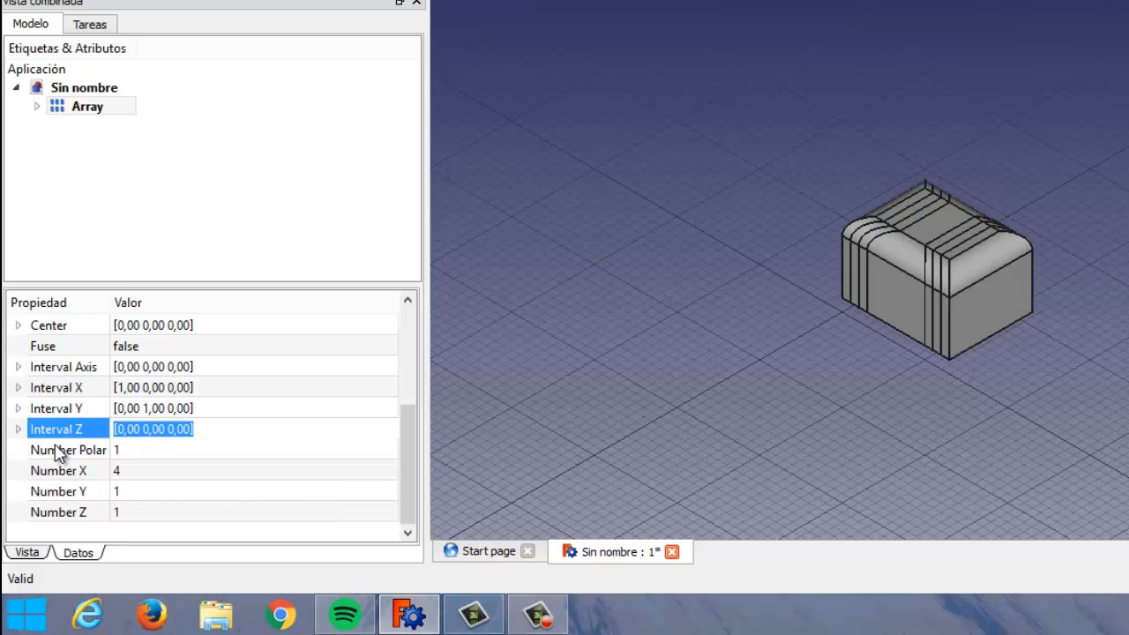
Step: Set the x component of the array's Interval X to 18 mm
left_click(33, 389)
left_click(19, 389)
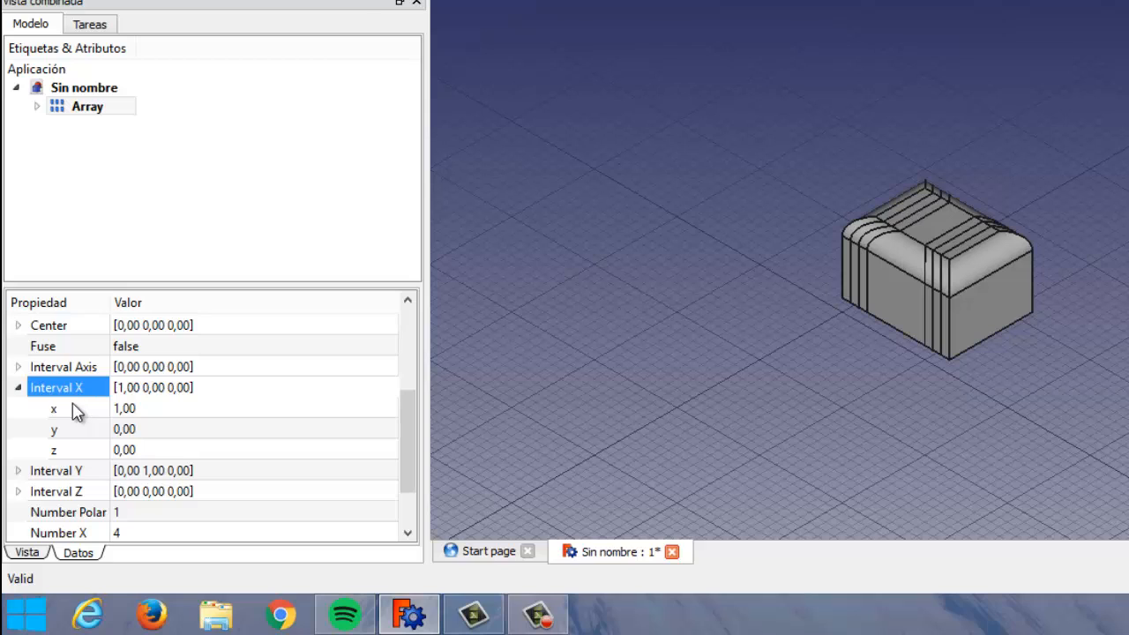
left_click(157, 408)
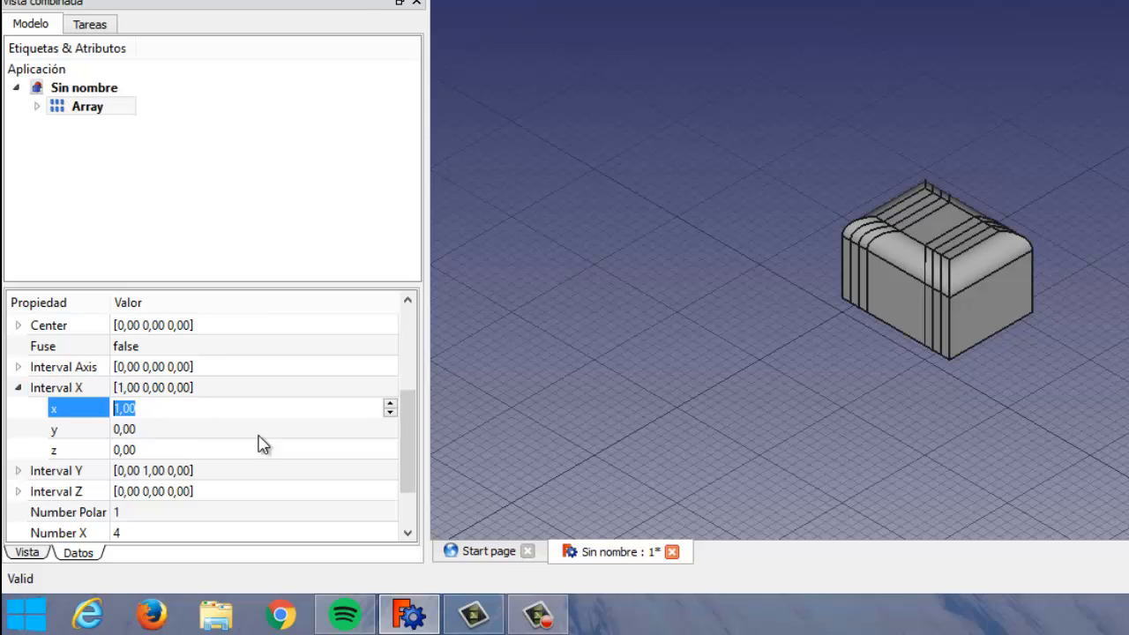
left_click(391, 405)
left_click(391, 405)
left_click(390, 405)
left_click(391, 405)
left_click(391, 404)
left_click(348, 253)
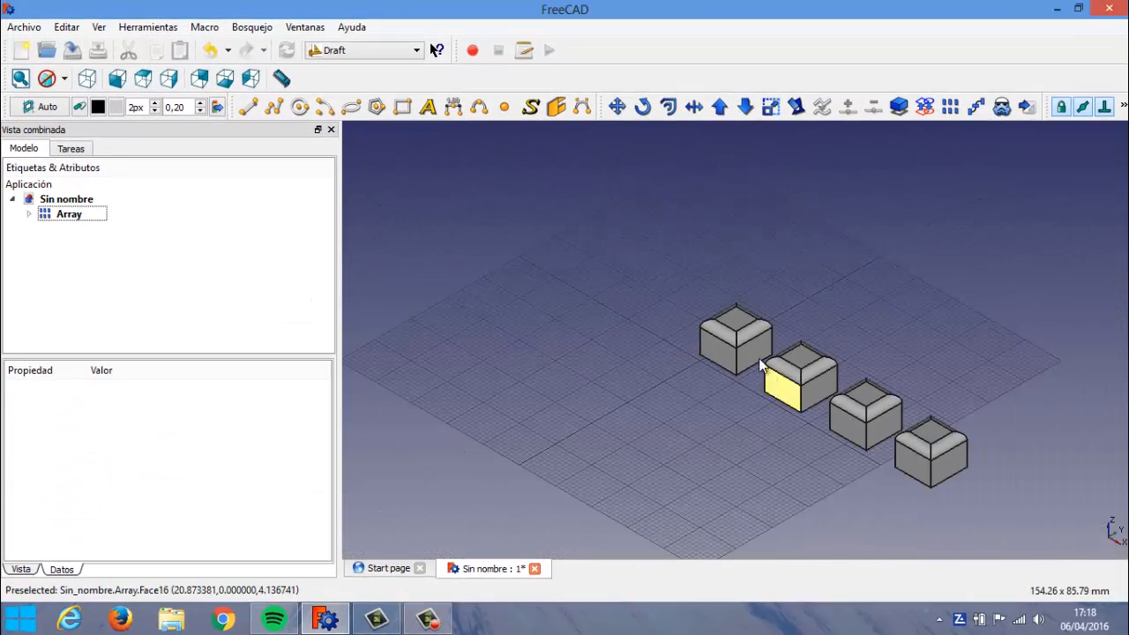
Step: Set the array's number of copies in the Y direction to 4
left_click(61, 217)
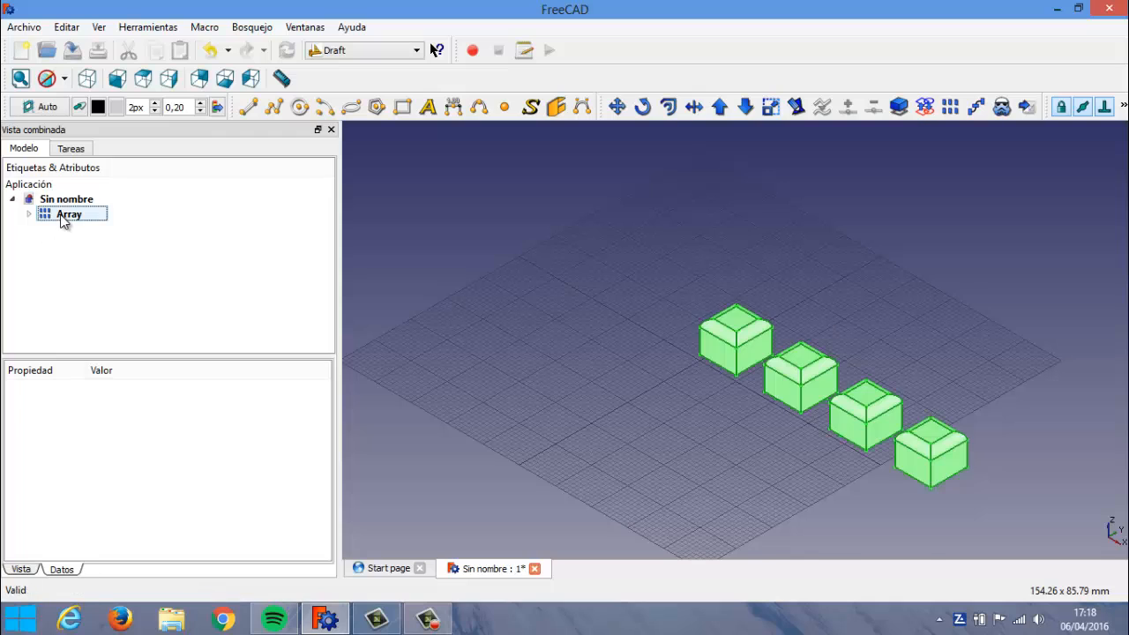
left_click_drag(321, 429, 318, 491)
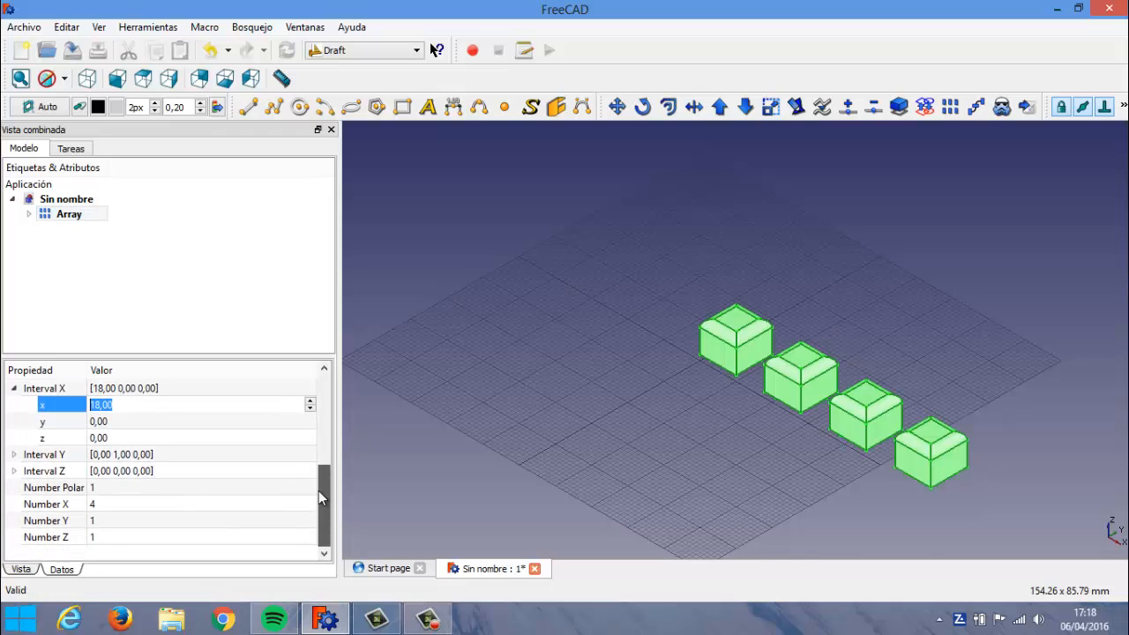
left_click(109, 521)
type("4")
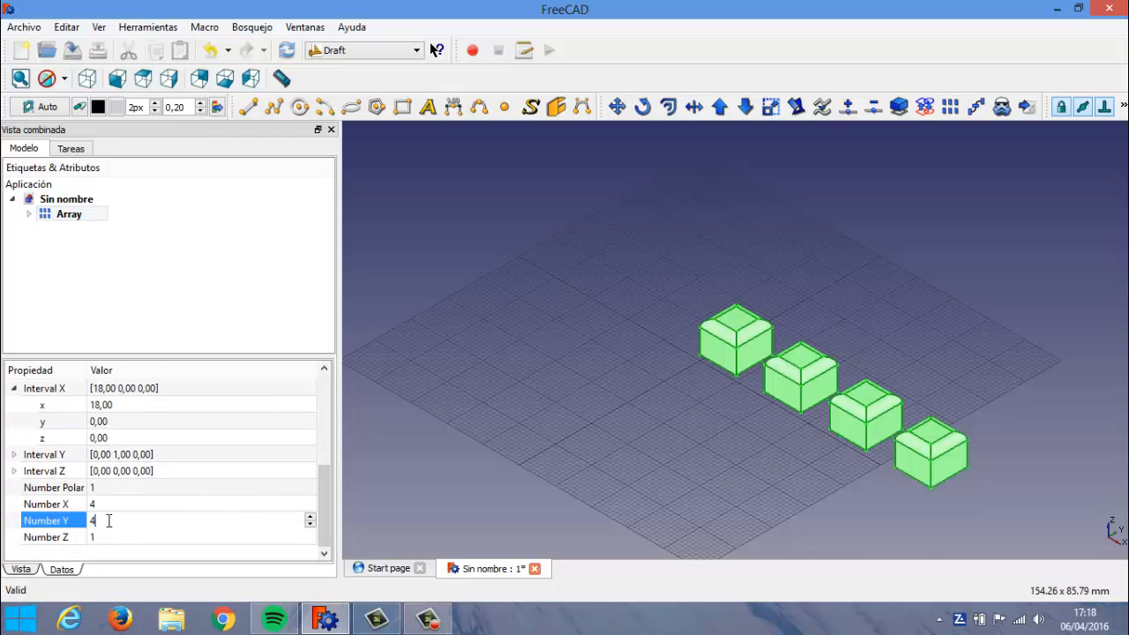
left_click(66, 422)
left_click(250, 311)
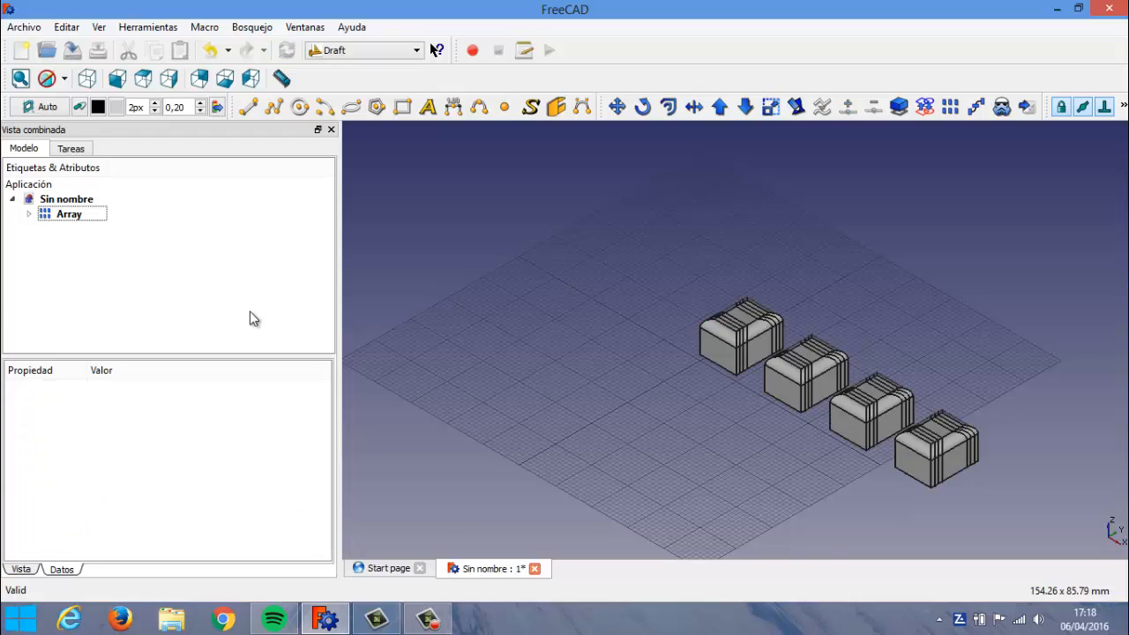
Step: Set the y component of the array's Interval Y to 14 mm
left_click(98, 214)
left_click_drag(321, 422, 116, 498)
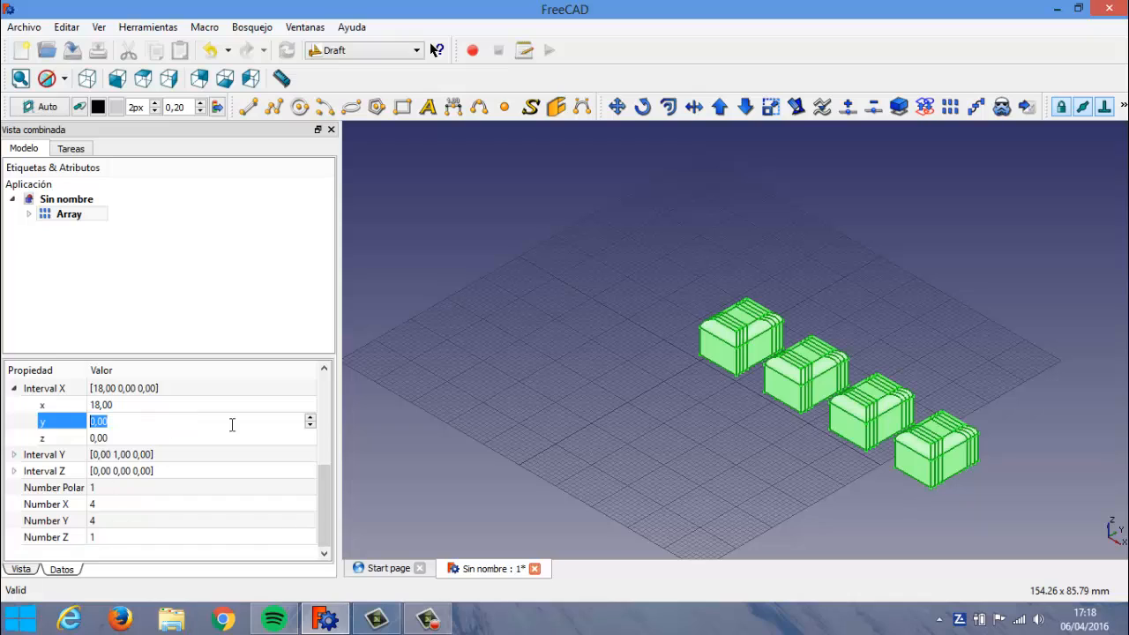
left_click_drag(322, 481, 318, 461)
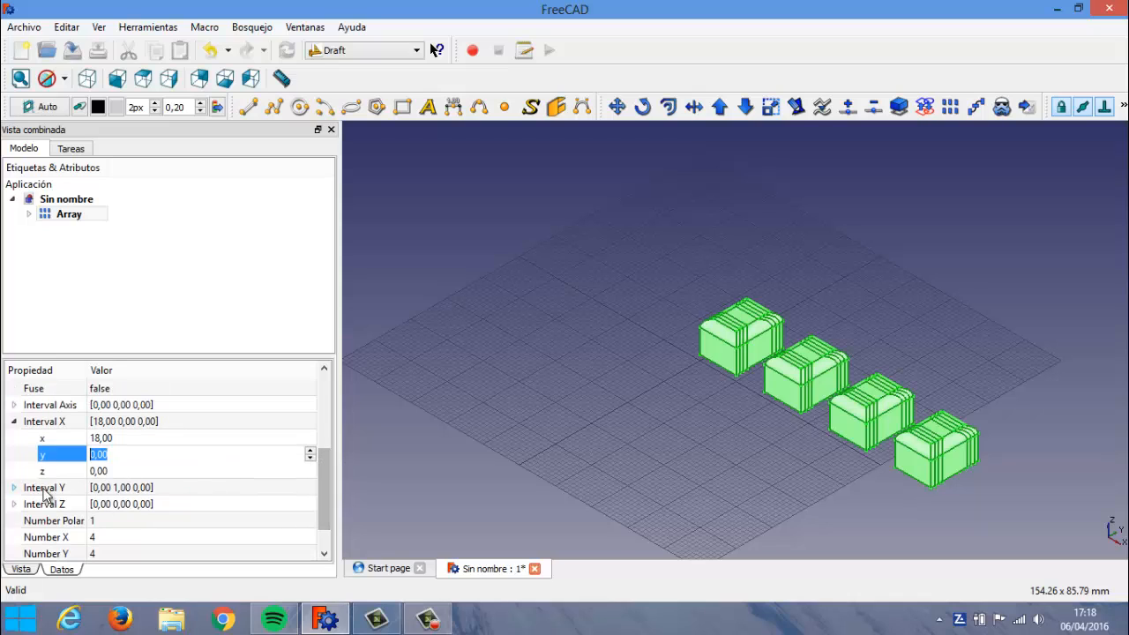
left_click(15, 488)
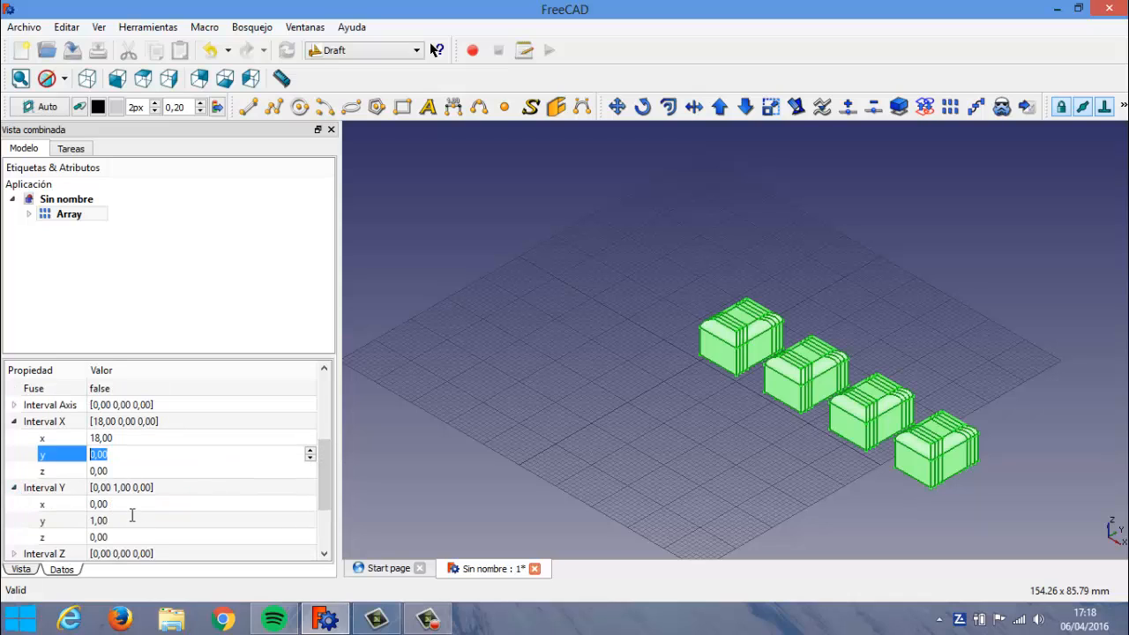
left_click(183, 521)
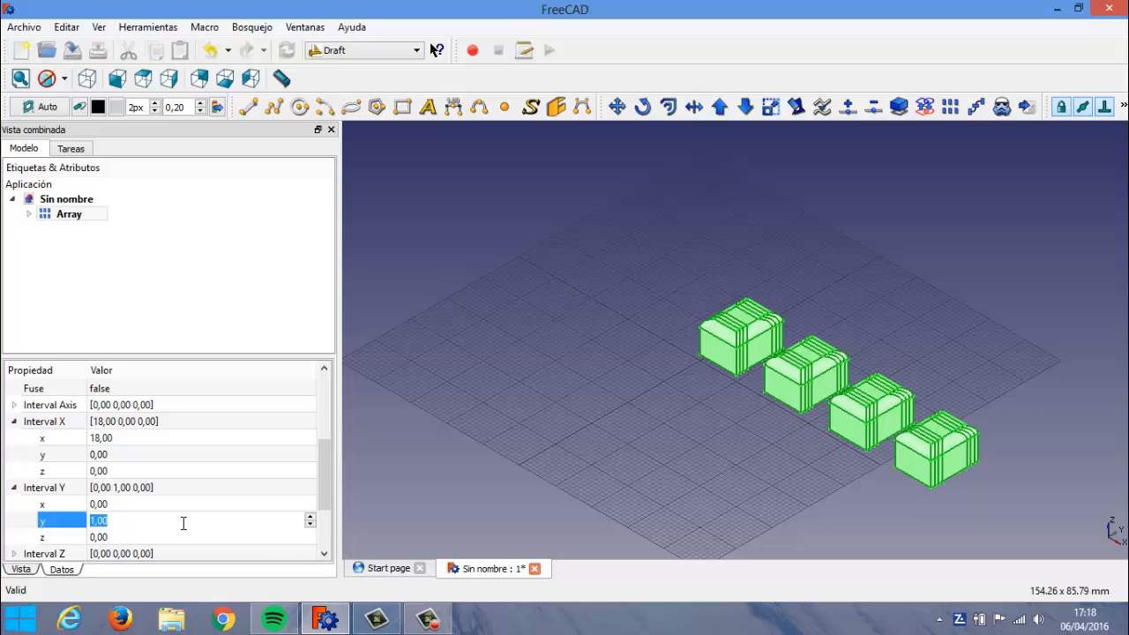
left_click(310, 517)
left_click(309, 517)
left_click(310, 517)
left_click(310, 517)
left_click(309, 517)
left_click(310, 518)
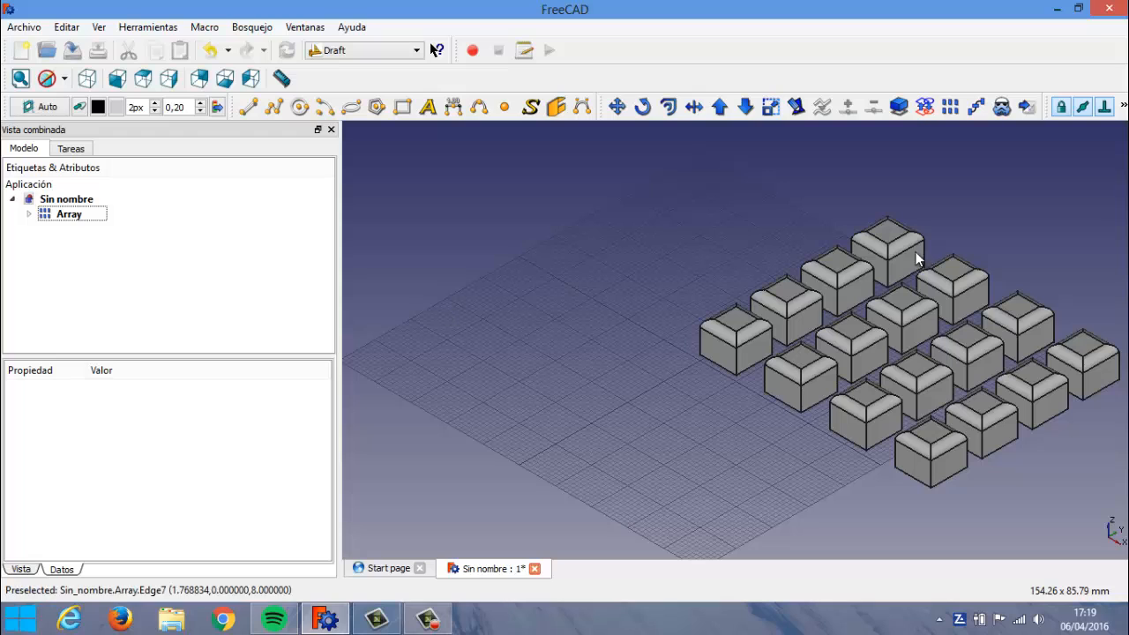
Step: Set the y component of the array's Interval X to 5 mm to stagger the copies
left_click(83, 219)
left_click(14, 488)
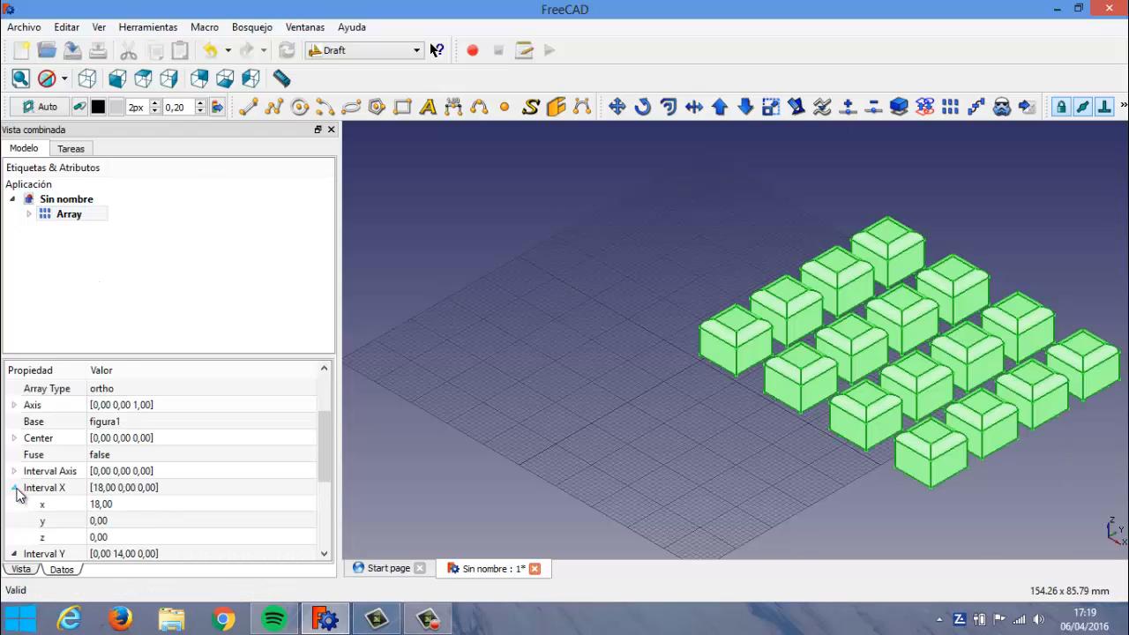
left_click(49, 522)
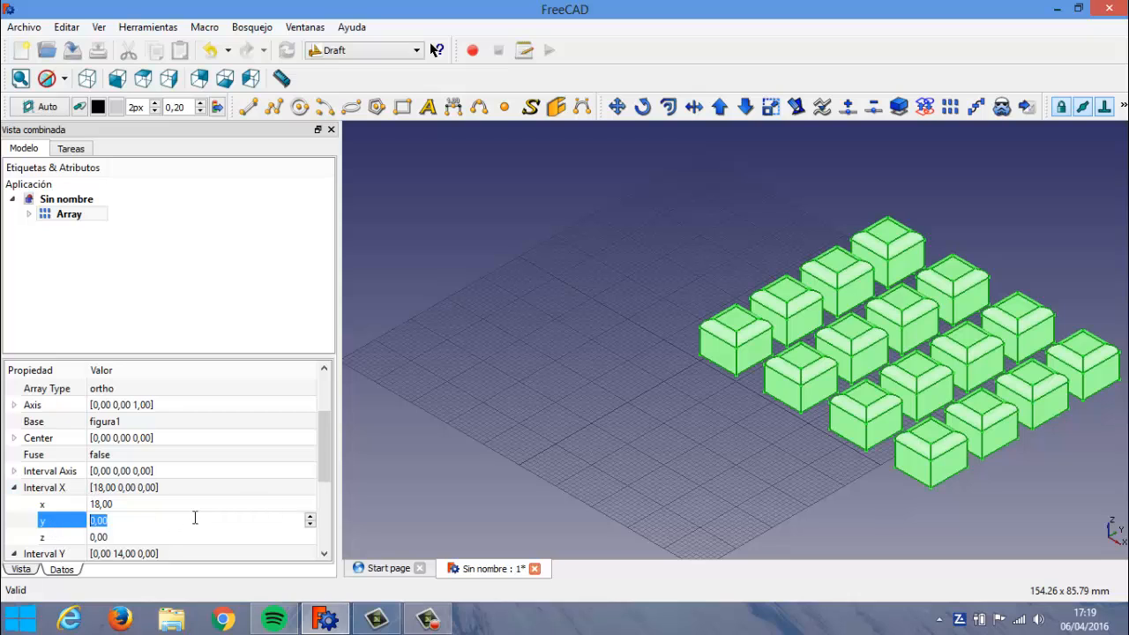
left_click(310, 517)
left_click(311, 517)
left_click(311, 516)
left_click(310, 517)
left_click(249, 295)
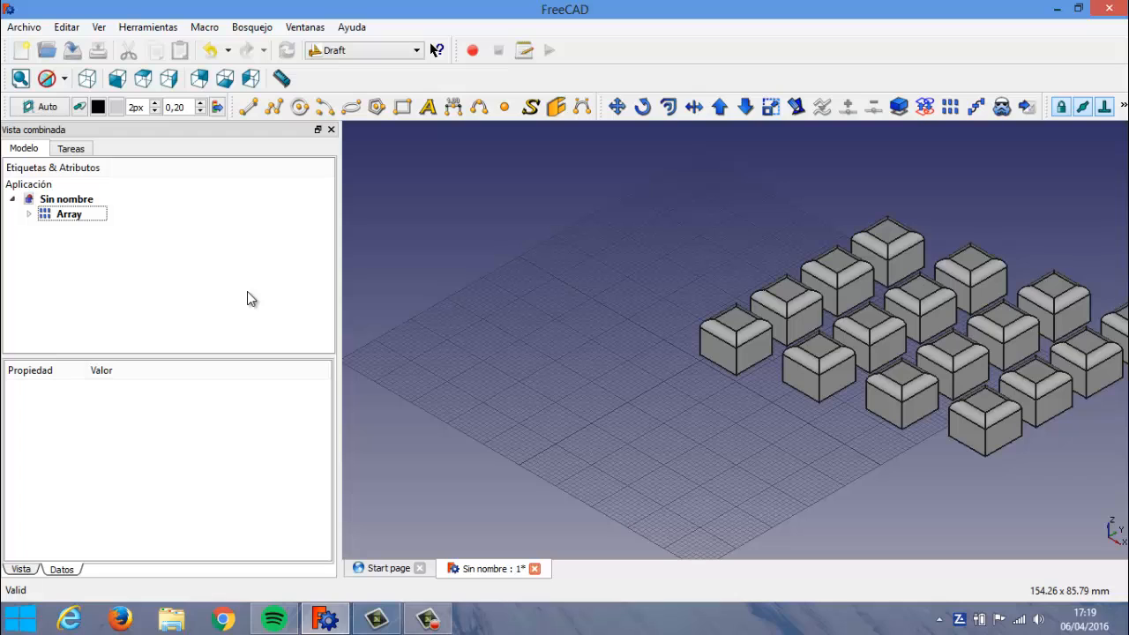
Step: Increase the z component of the array's Interval X so that successive copies along X step upward
left_click(70, 214)
left_click(142, 537)
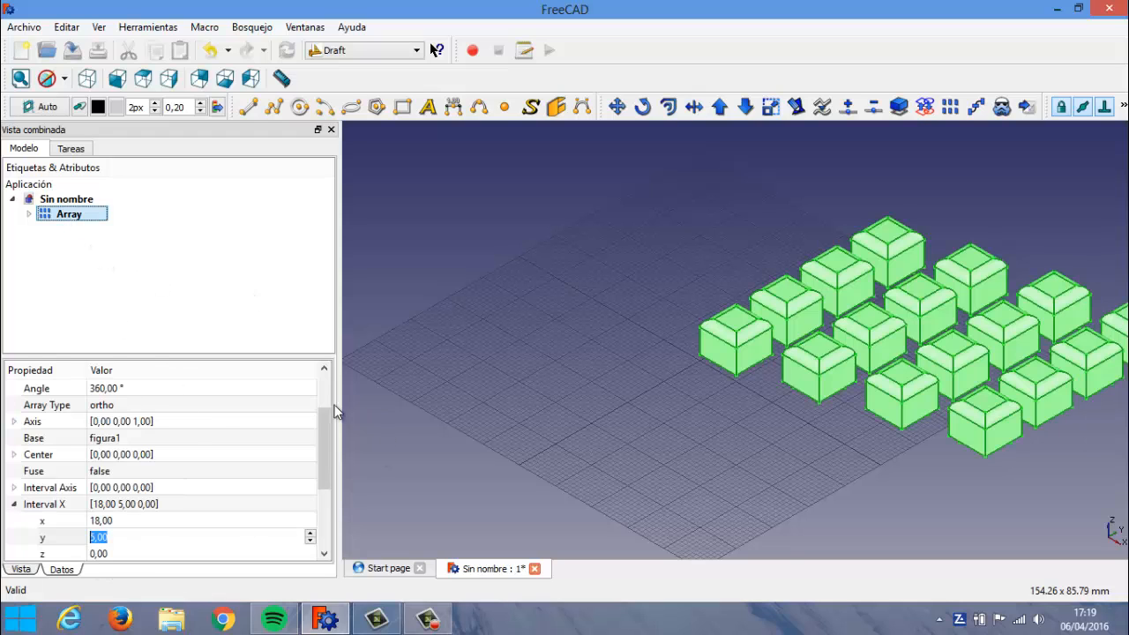
left_click_drag(325, 419, 323, 448)
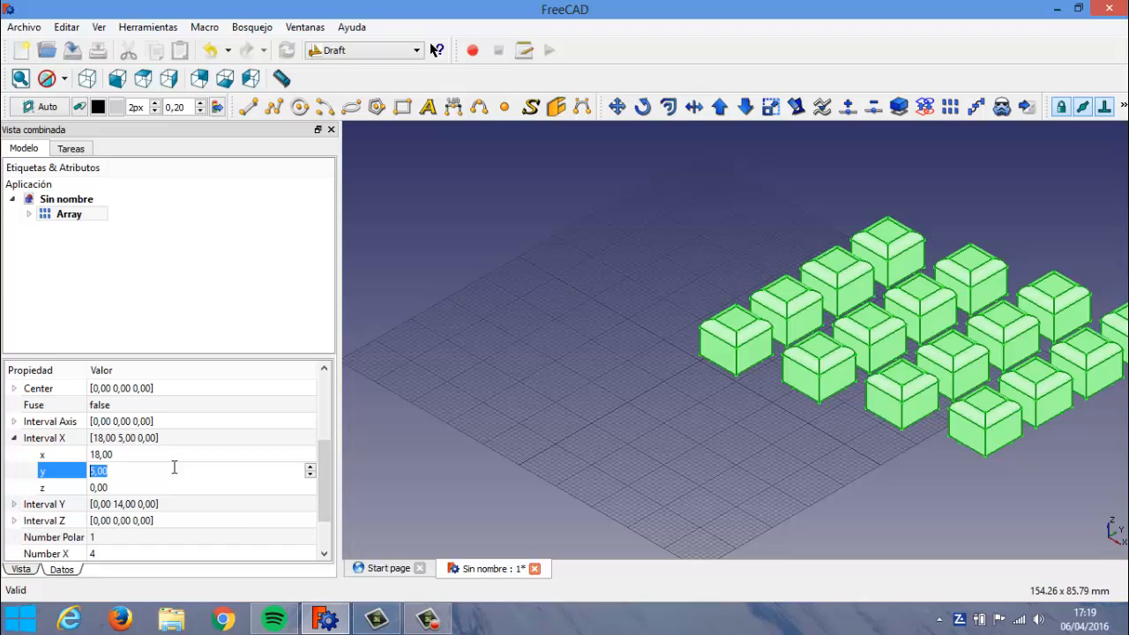
left_click(219, 487)
left_click(309, 484)
left_click(309, 484)
left_click(308, 484)
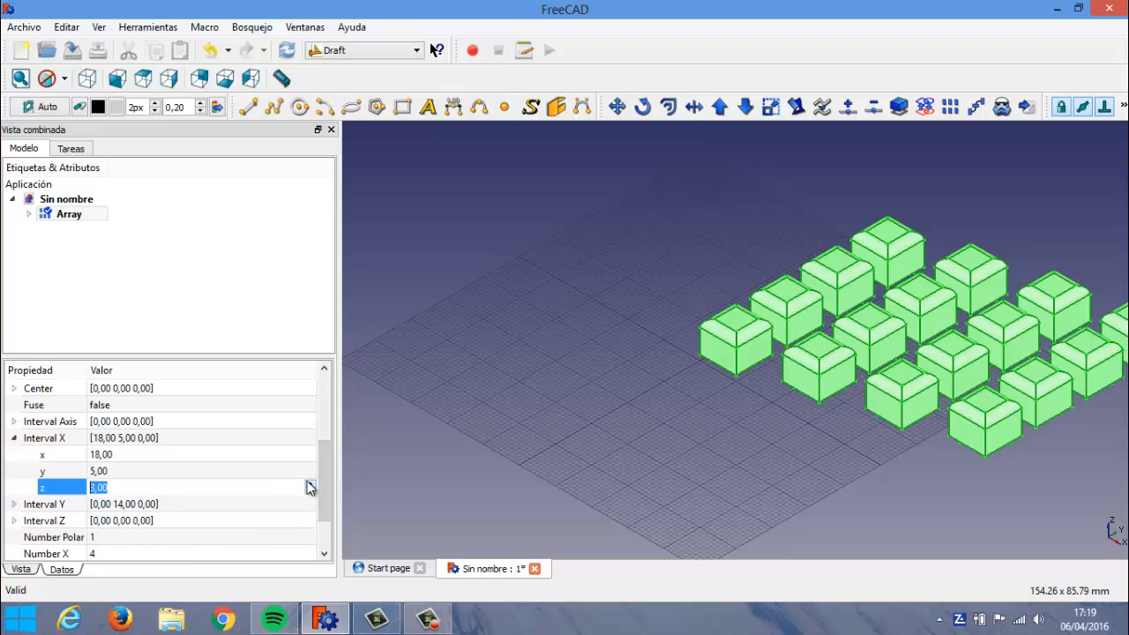
left_click(219, 309)
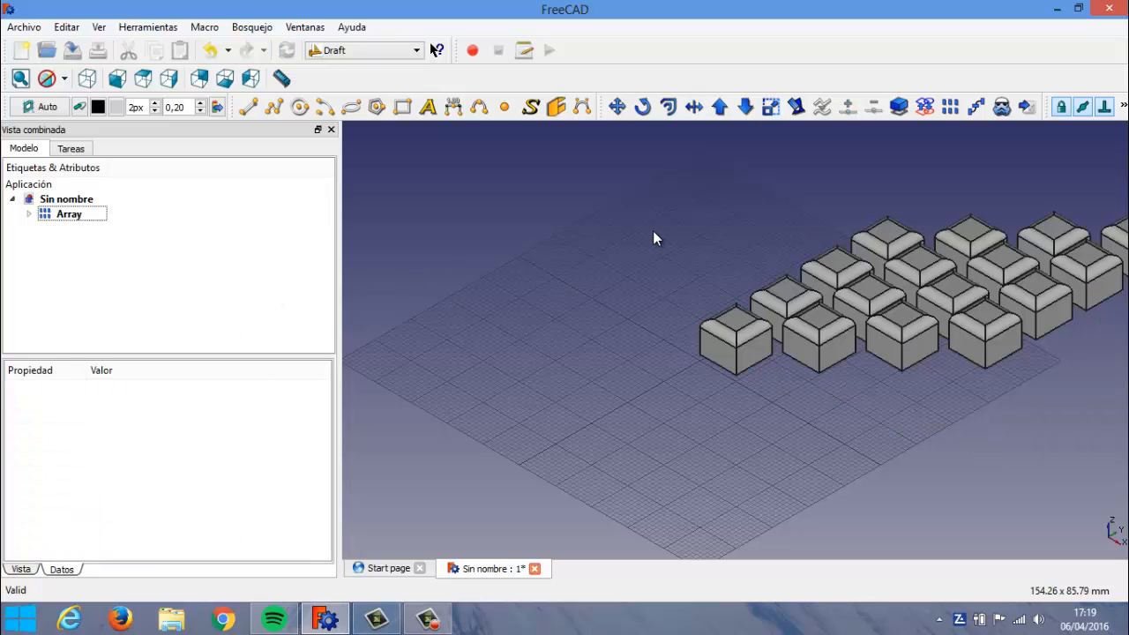
scroll(942, 238, "down", 5)
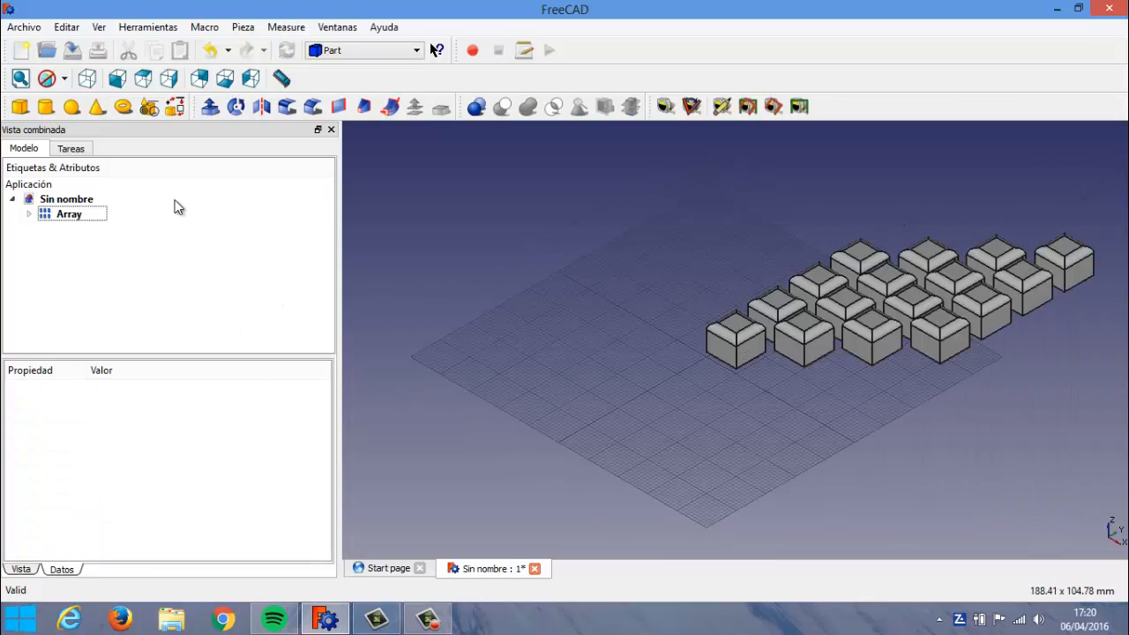